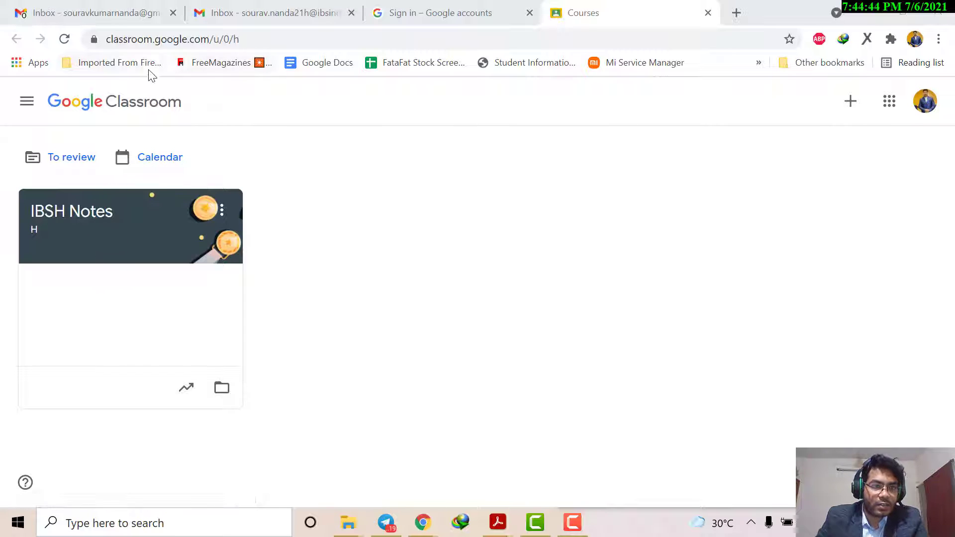
left_click_drag(106, 39, 189, 39)
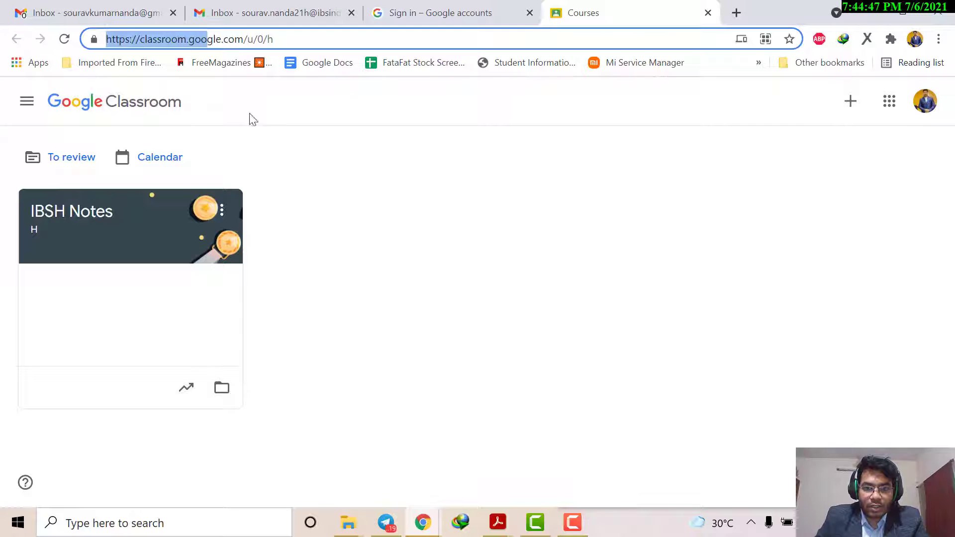
left_click(571, 521)
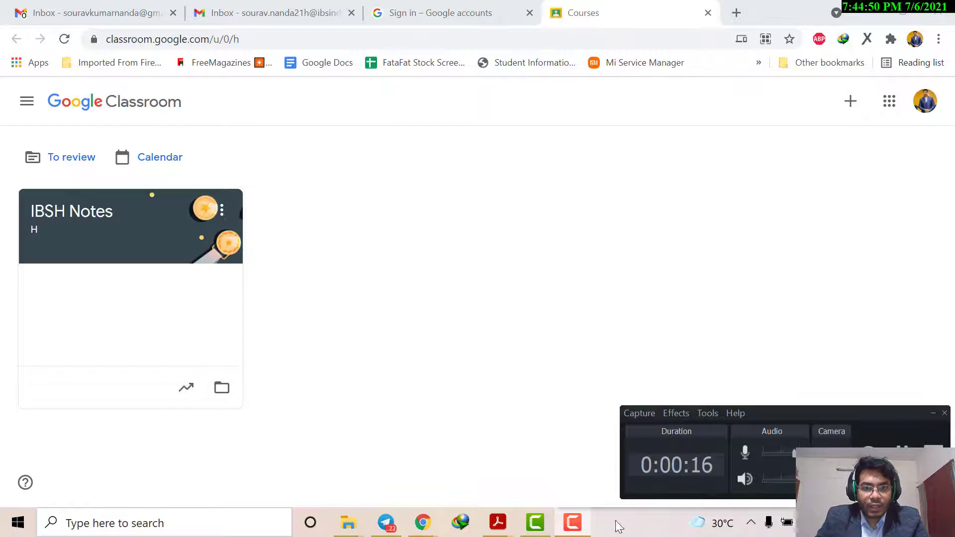
left_click(577, 524)
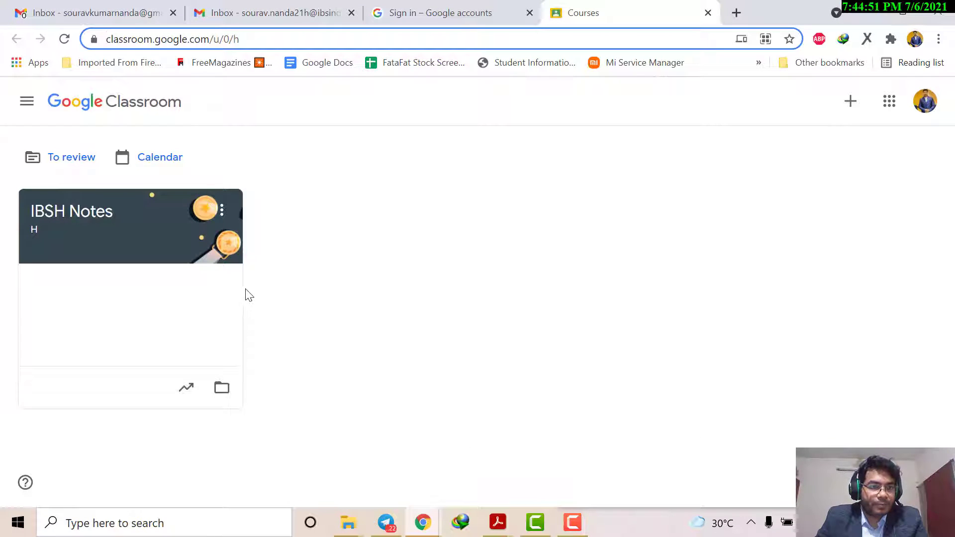
Step: Open the IBSH Notes class and look over its stream page
left_click(56, 212)
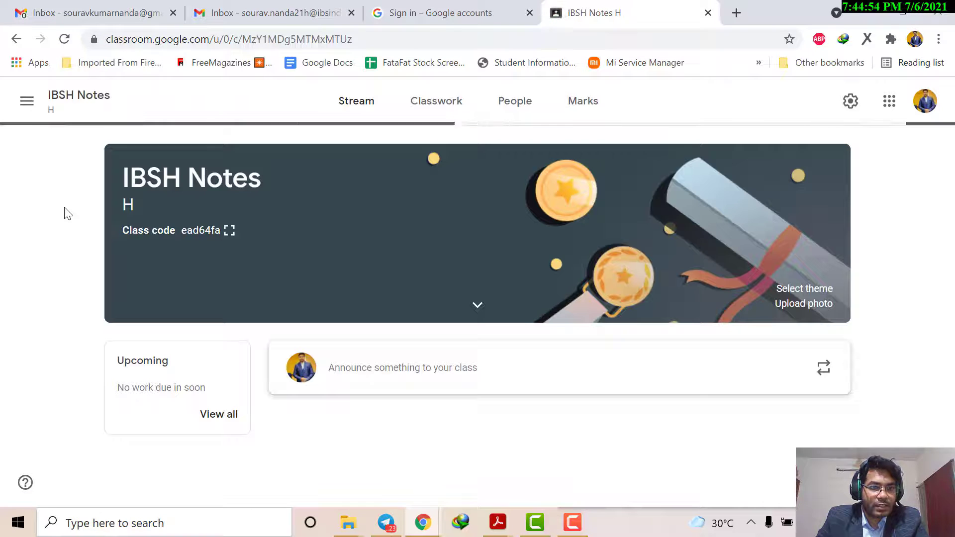
scroll(318, 224, "down", 4)
scroll(307, 251, "up", 4)
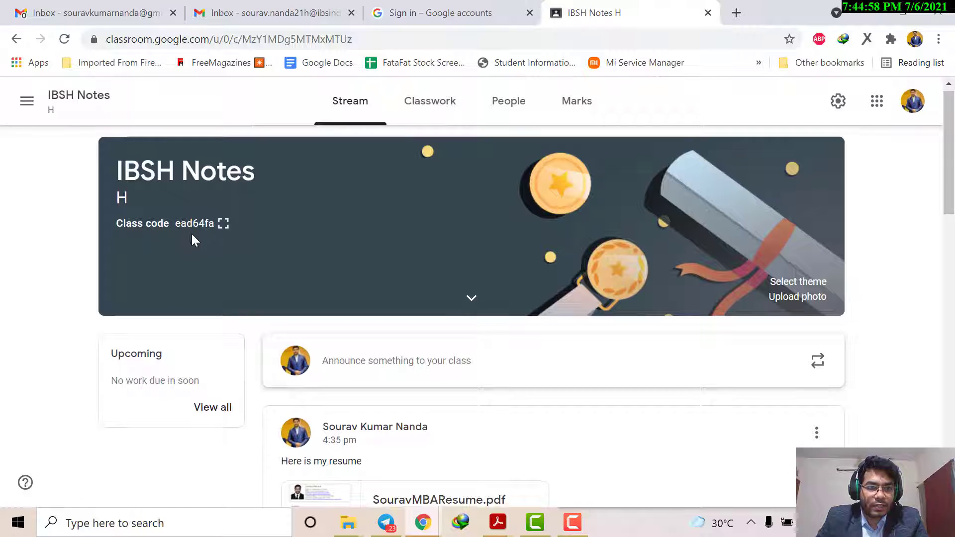
scroll(193, 238, "down", 4)
scroll(241, 241, "up", 4)
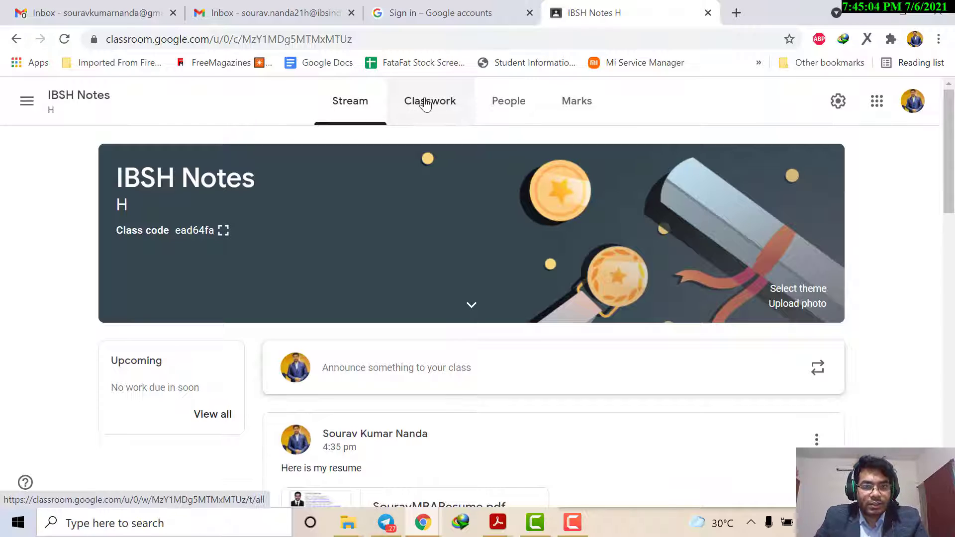
Step: Create a new assignment in the class's classwork and title it "Cover letter"
left_click(425, 104)
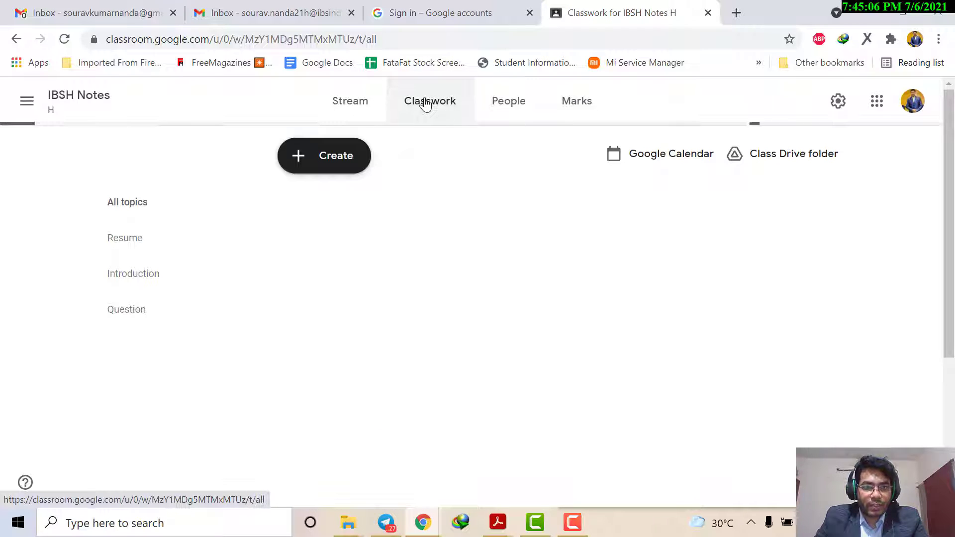
left_click(332, 159)
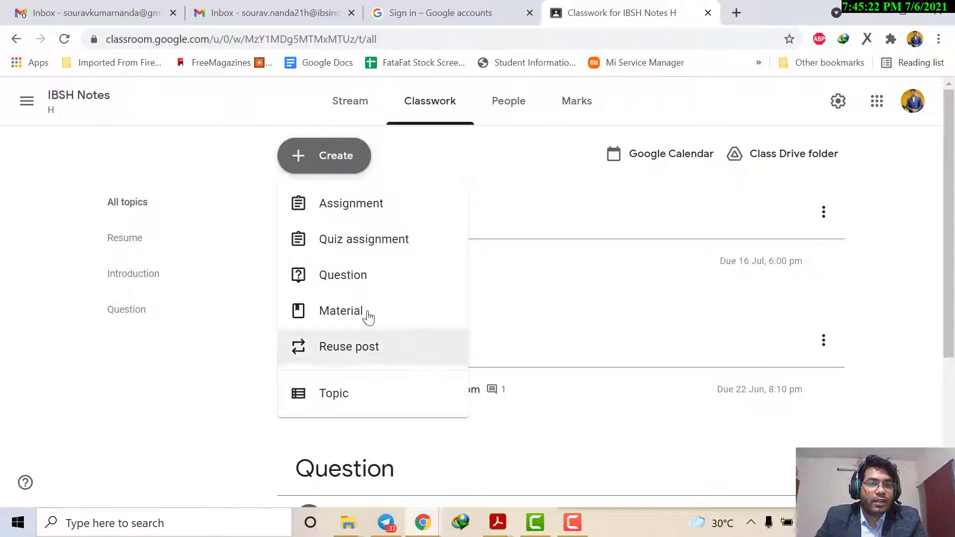
left_click(351, 214)
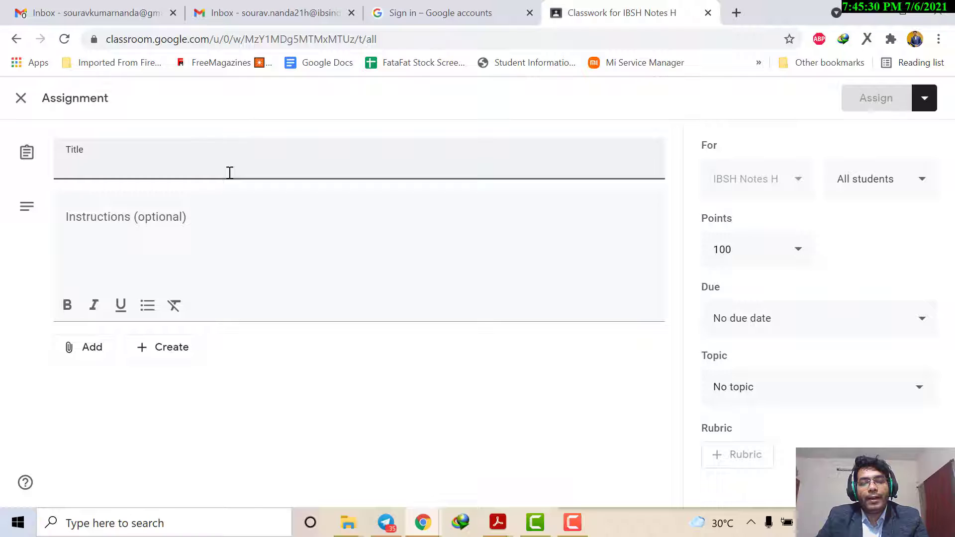
type("Cover l")
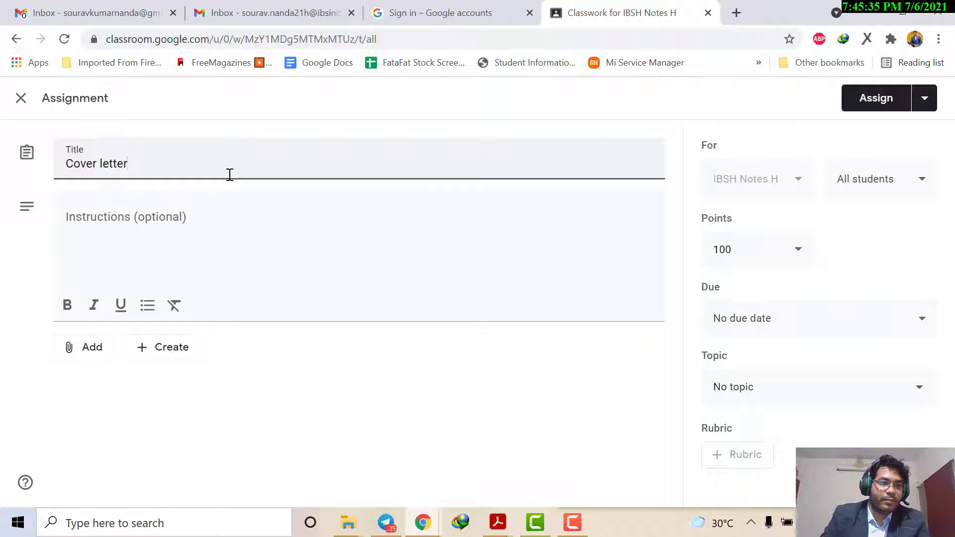
type("etter")
Step: Enter the assignment instructions "Upload your CL before 16th july 6pm"
left_click(192, 245)
type("Upl")
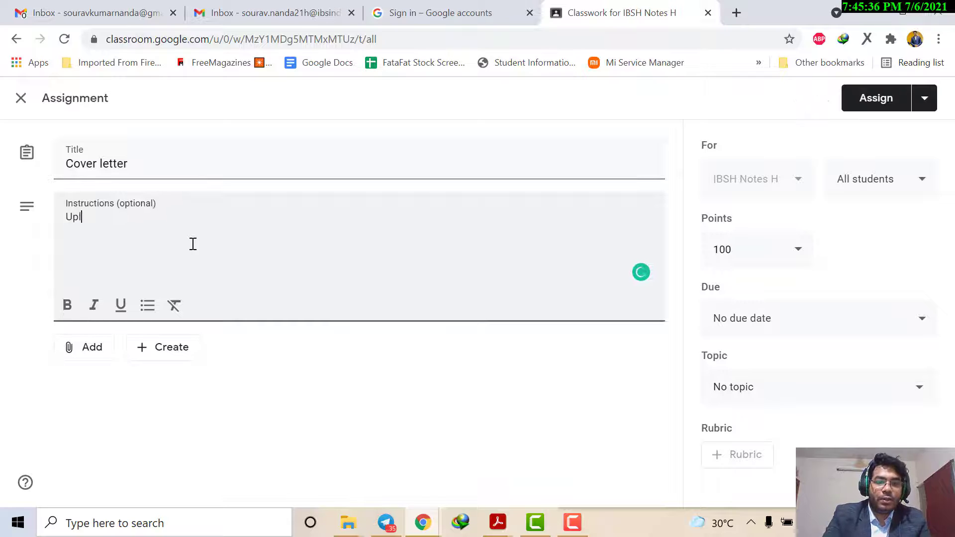
type("oad your CL ")
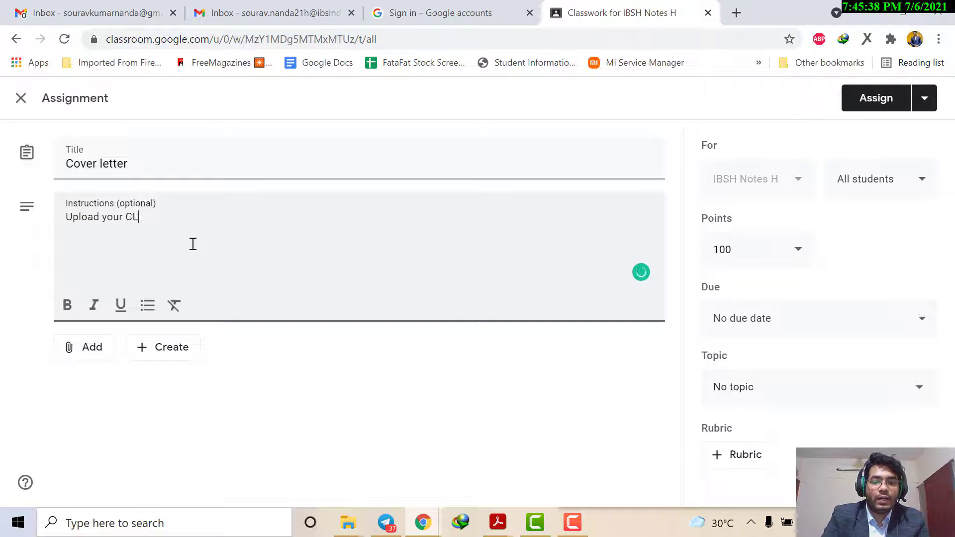
type("bef")
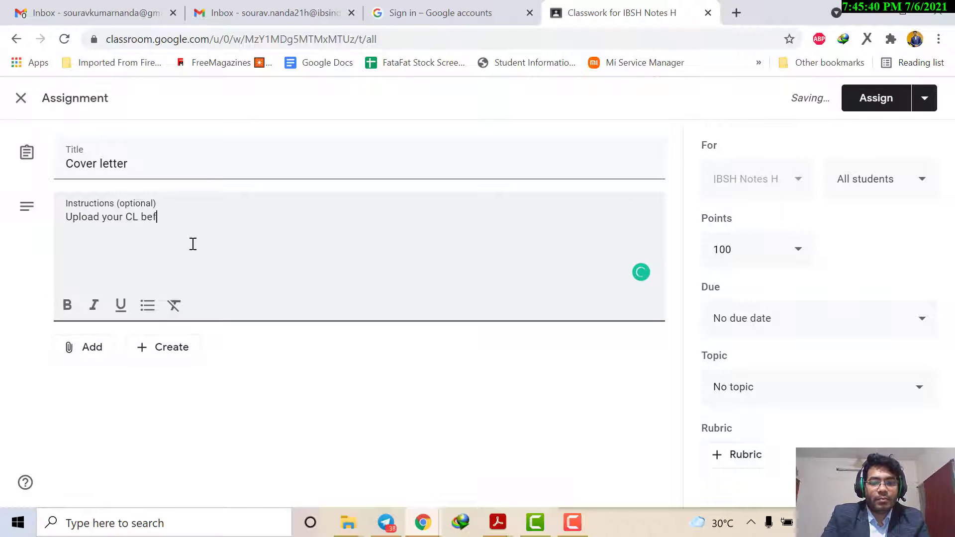
type("ore 16th july 6pm")
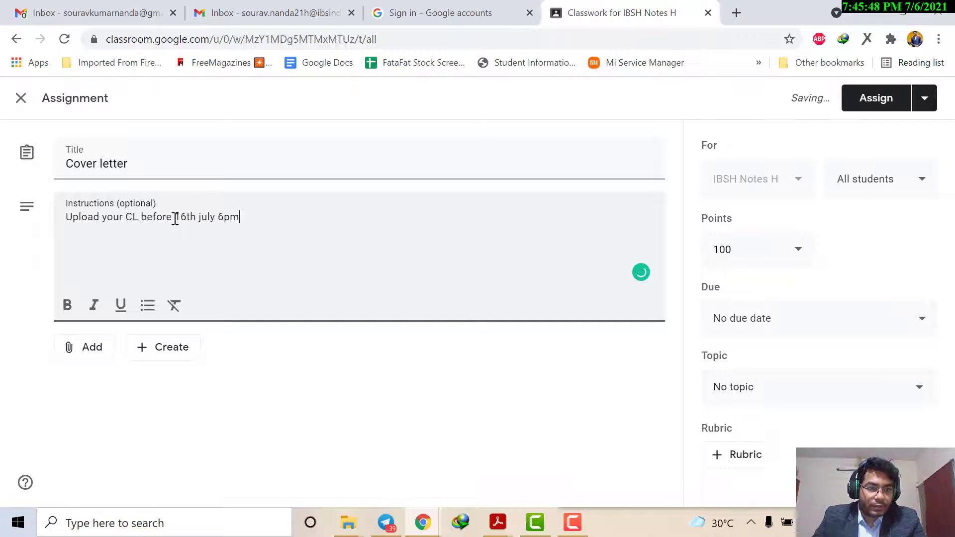
Step: Format the instructions with "16th july" in bold, "Upload" in italics and "6pm" underlined
left_click_drag(175, 219, 215, 217)
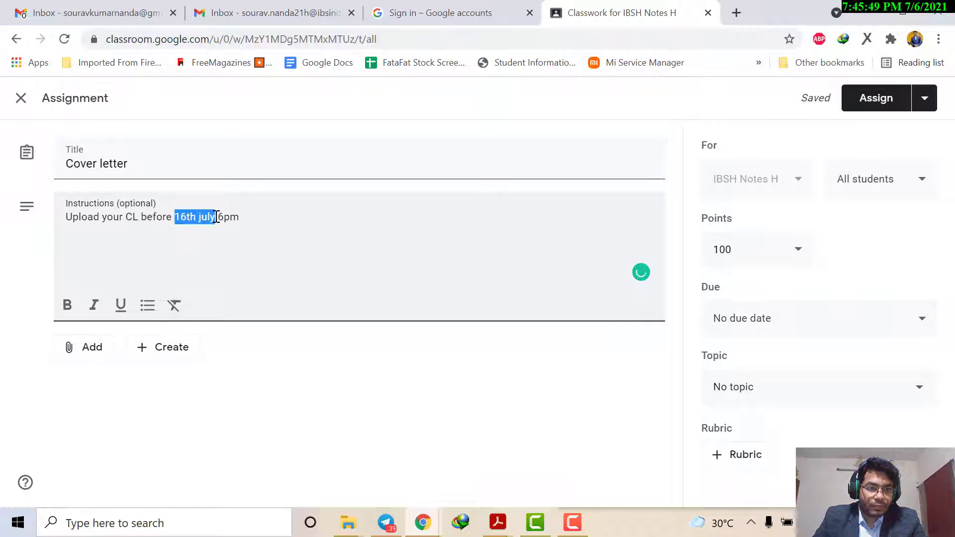
left_click(69, 306)
left_click_drag(66, 217, 94, 222)
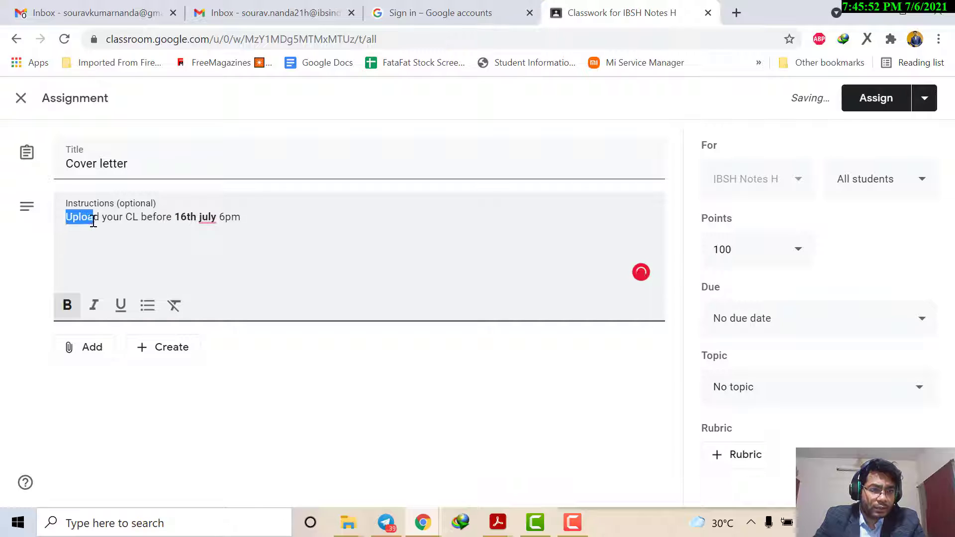
left_click(94, 305)
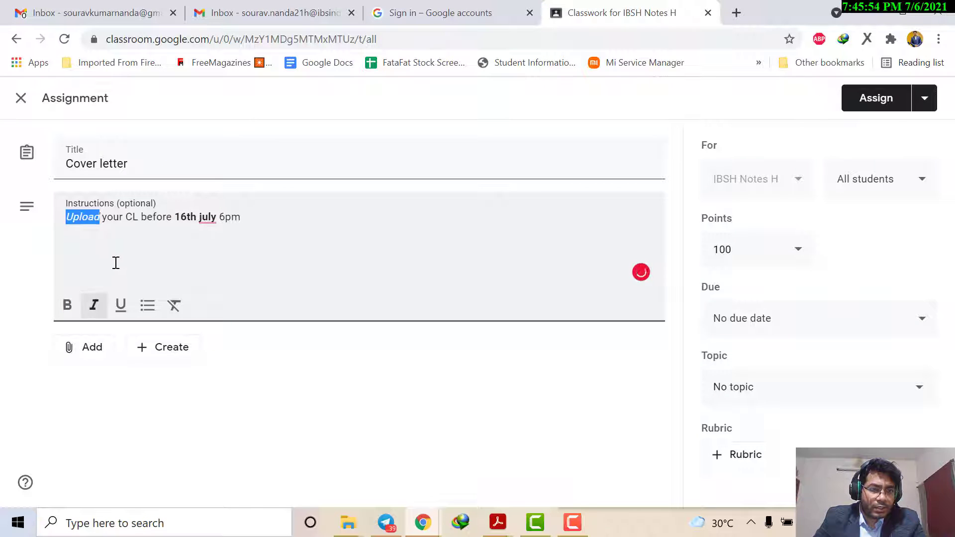
left_click(115, 257)
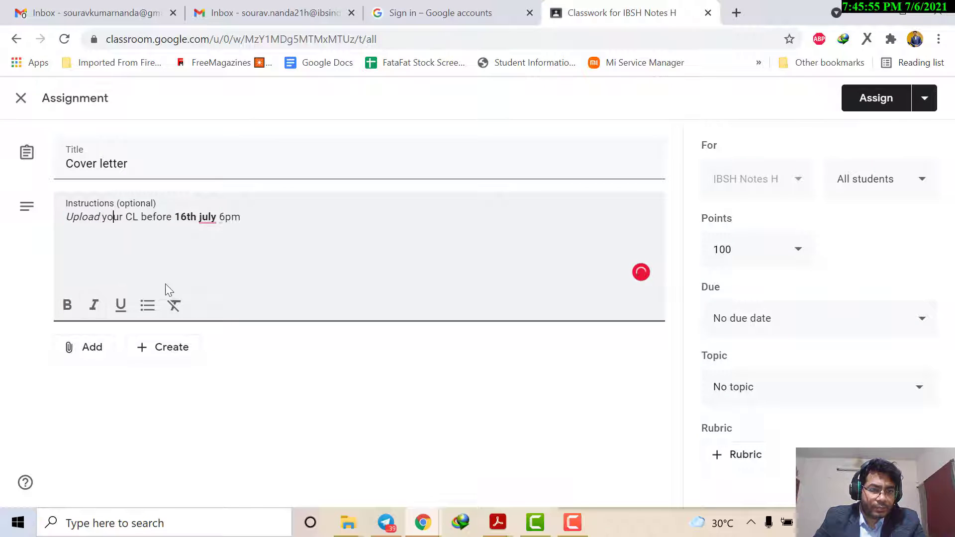
left_click(222, 218)
double_click(224, 219)
left_click(121, 306)
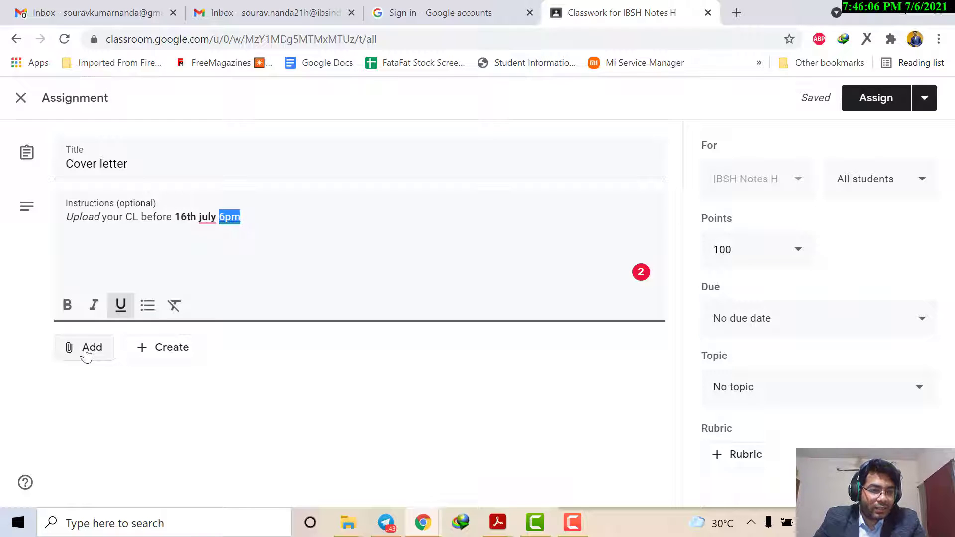
left_click(168, 351)
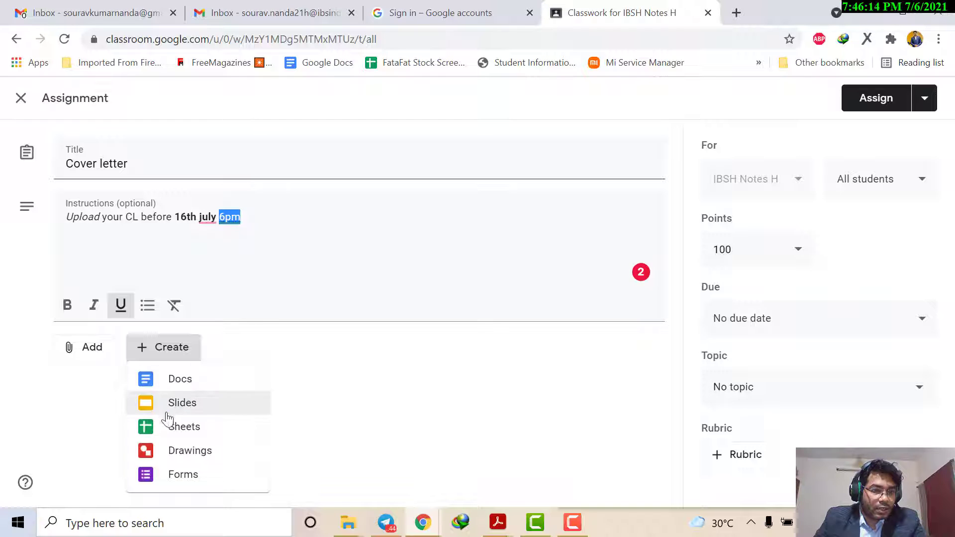
left_click(32, 431)
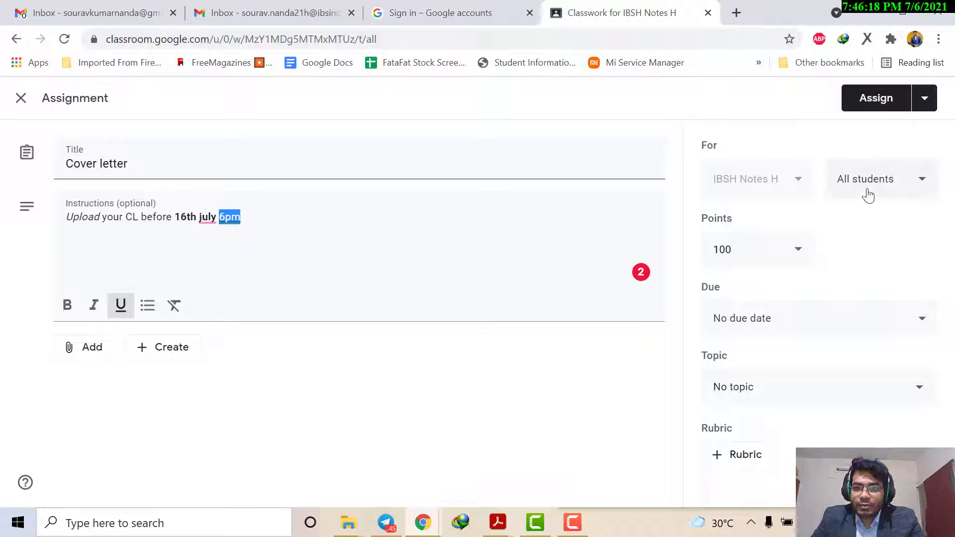
Step: Set the assignment's points to 200
left_click(798, 253)
left_click(798, 252)
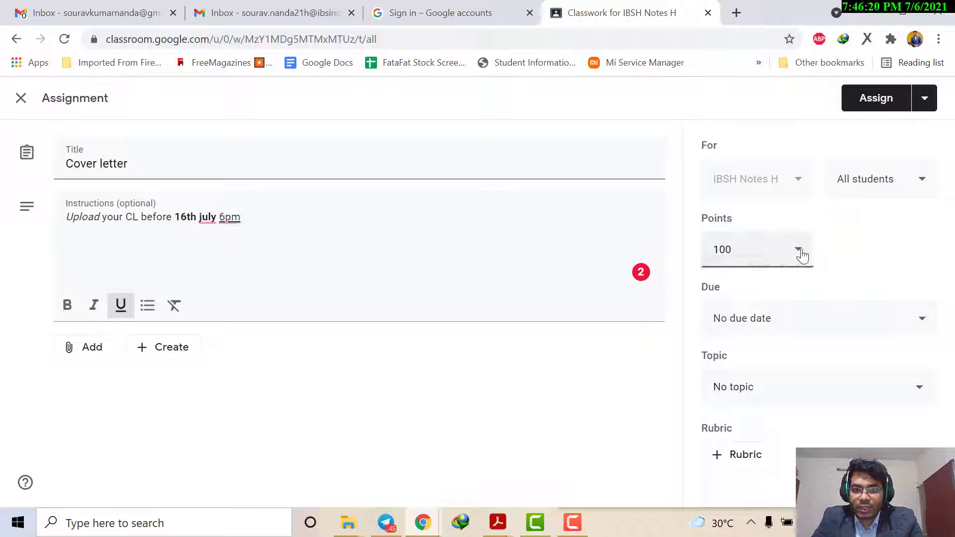
left_click(733, 254)
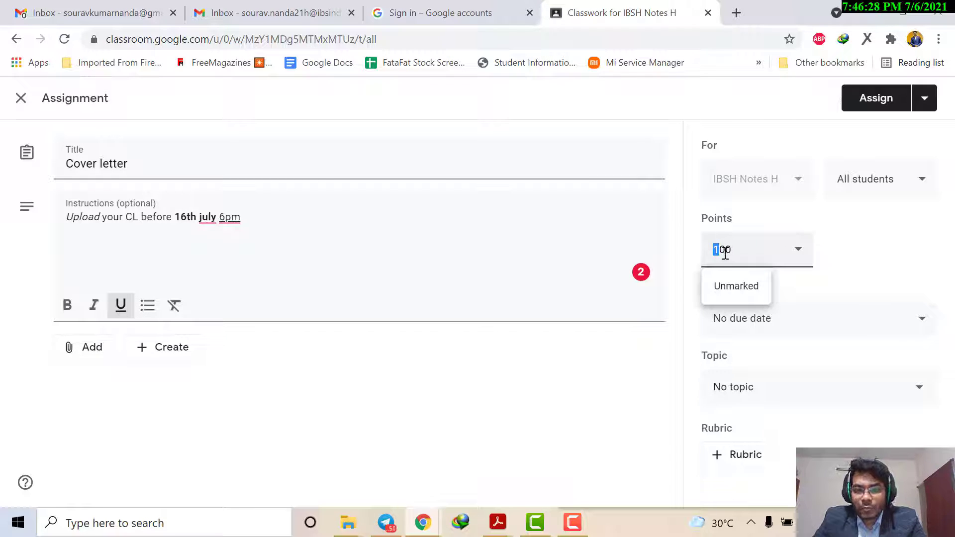
left_click(870, 260)
Step: Set the assignment's due date to 16-Jul-2021 and the due time to 06:00 pm
left_click(819, 321)
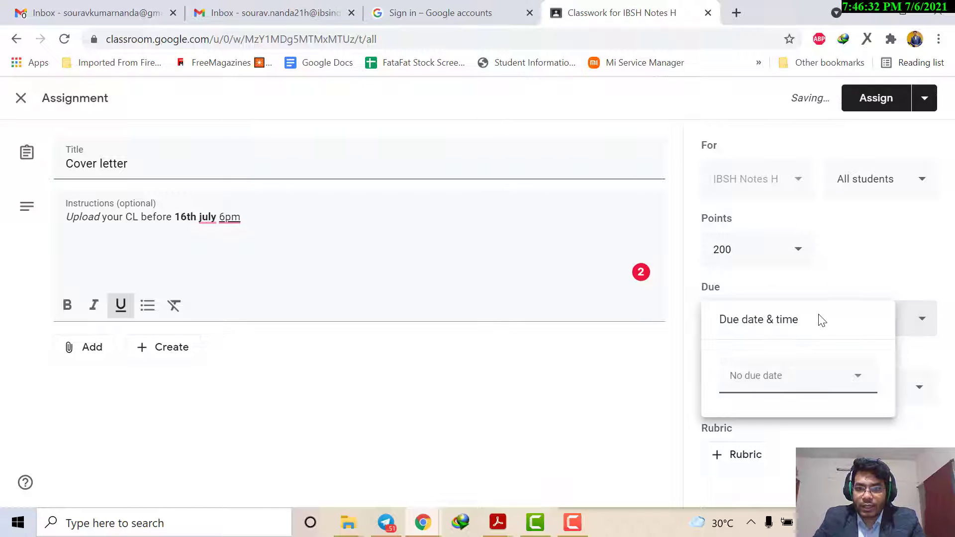
left_click(804, 378)
left_click(849, 296)
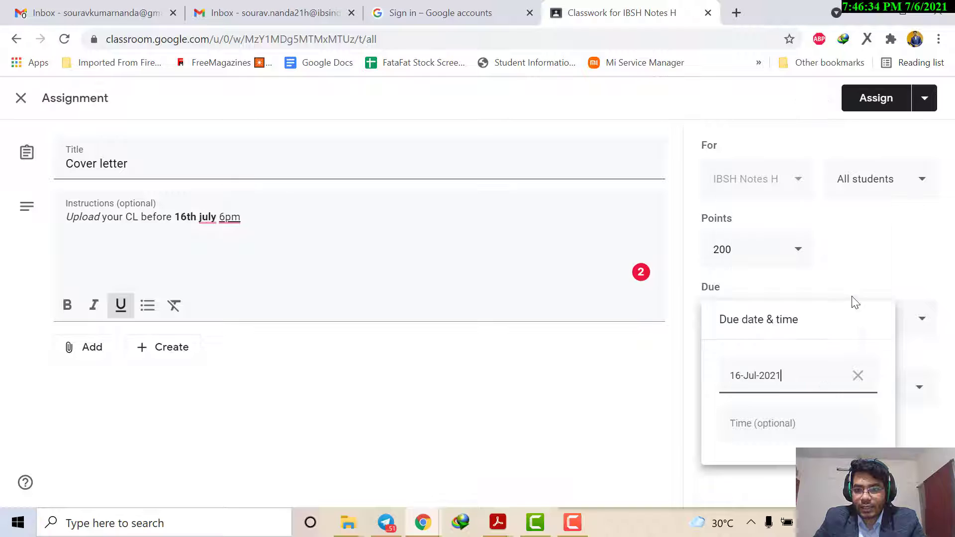
left_click(805, 420)
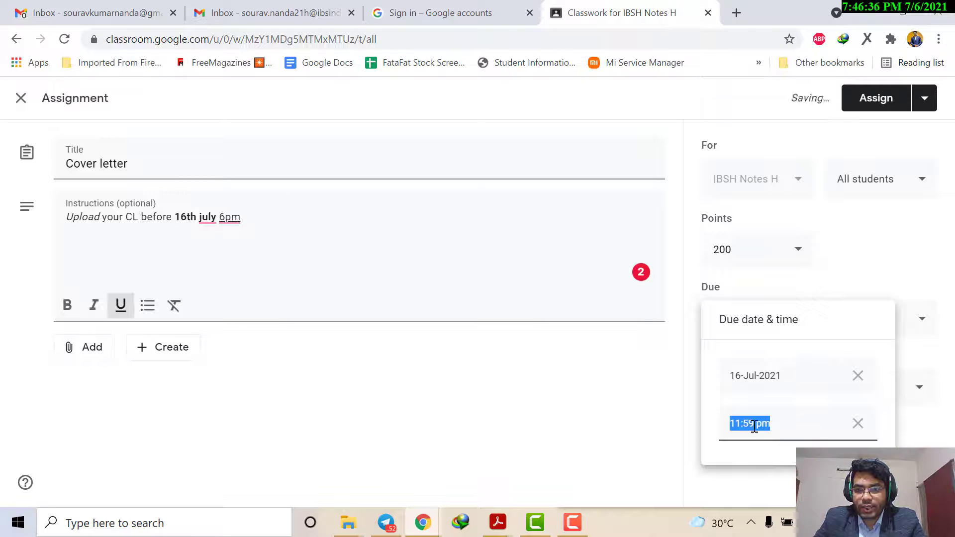
double_click(735, 423)
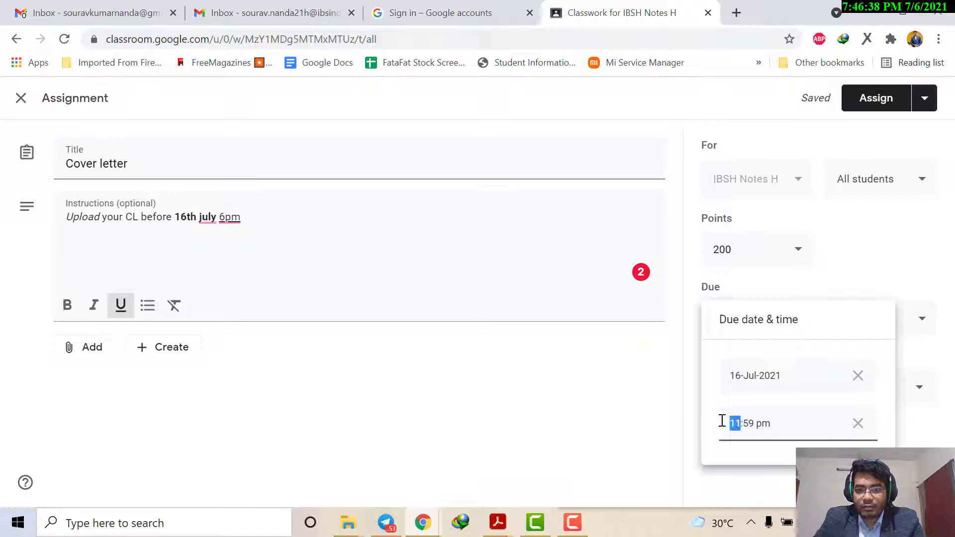
type("06:")
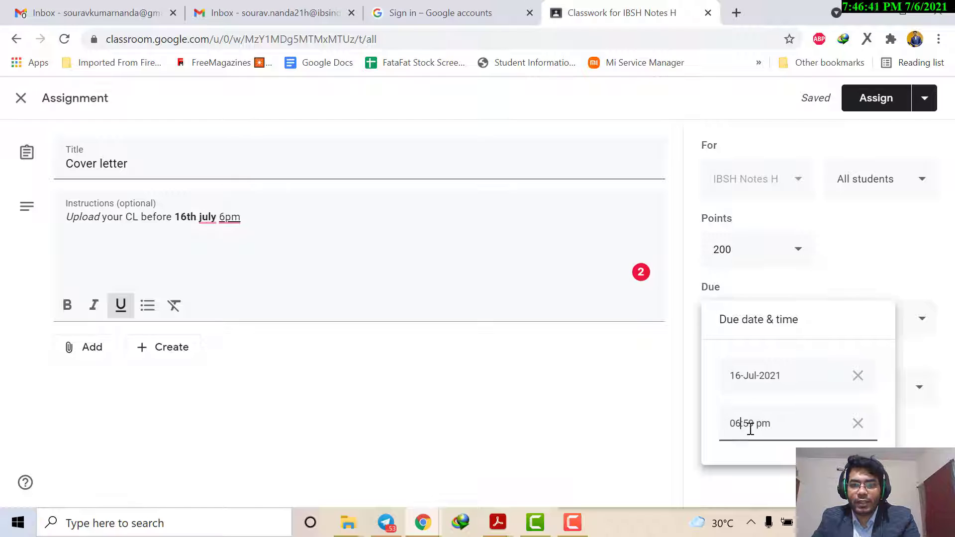
type("00")
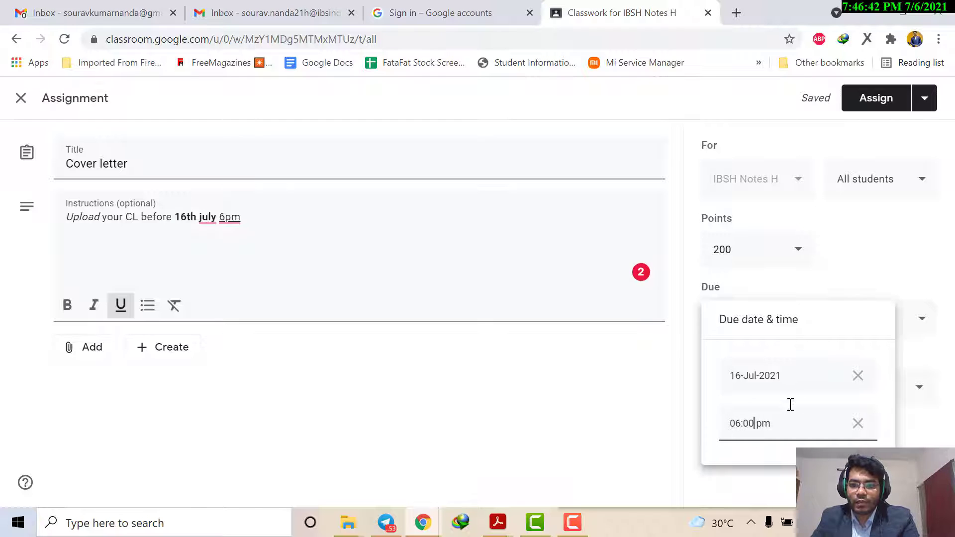
left_click(878, 271)
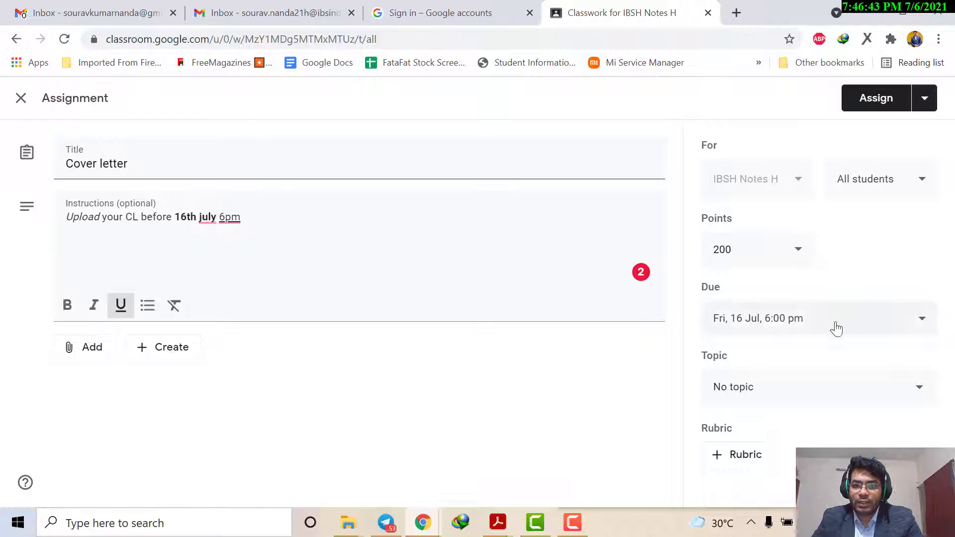
Step: File the Cover letter assignment under the Resume topic and assign it to all students
left_click(818, 388)
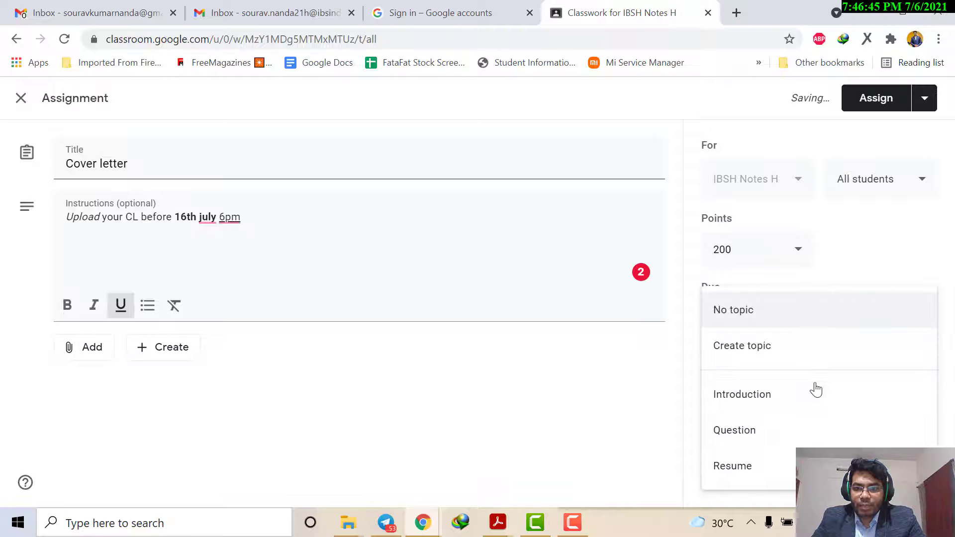
left_click(765, 465)
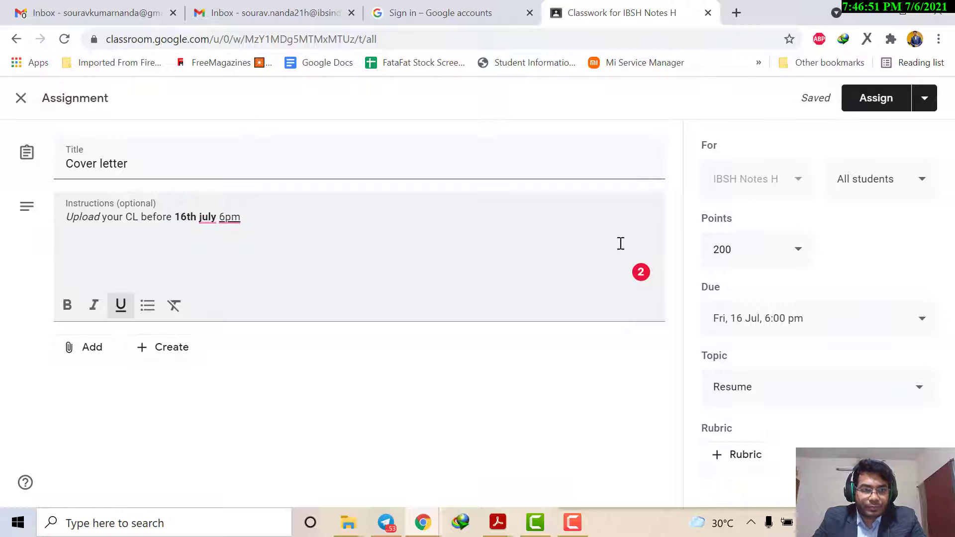
left_click(919, 103)
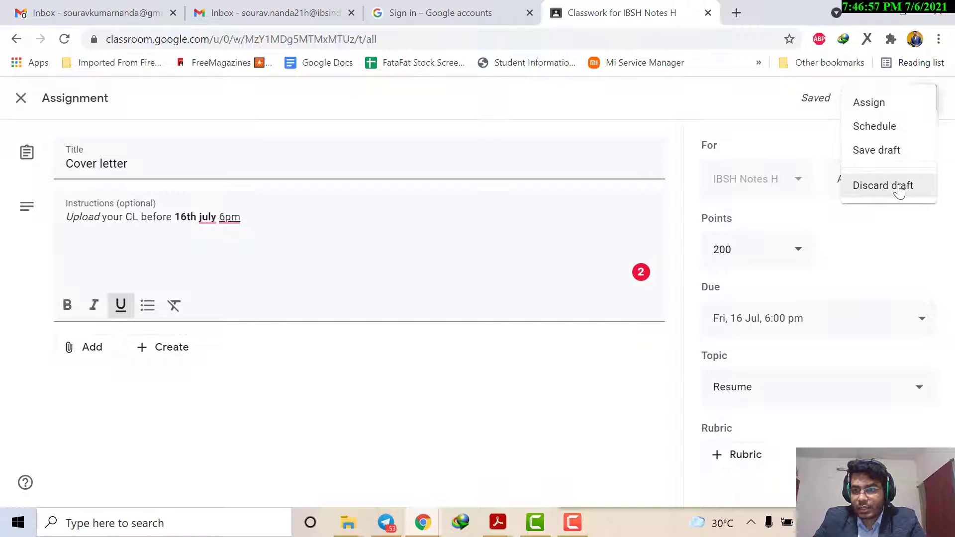
left_click(832, 138)
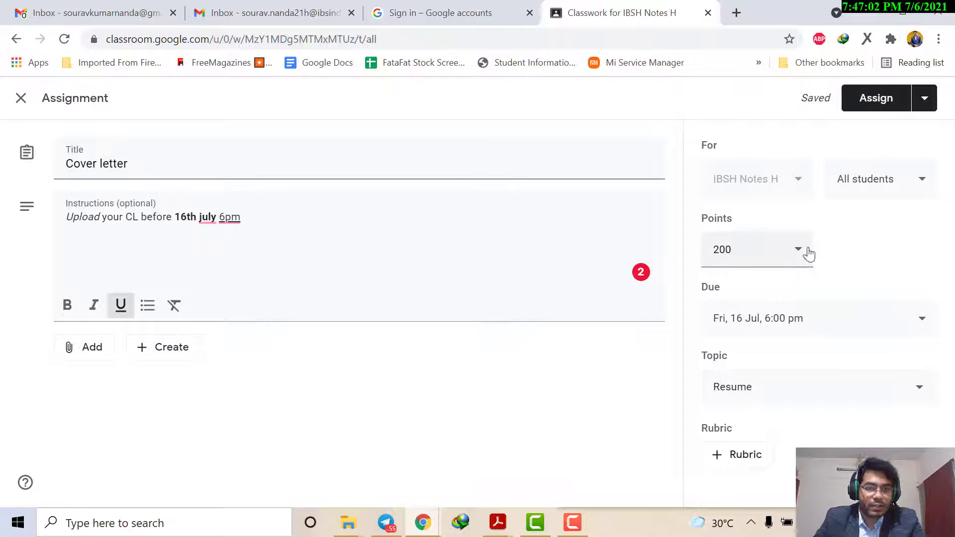
left_click(876, 98)
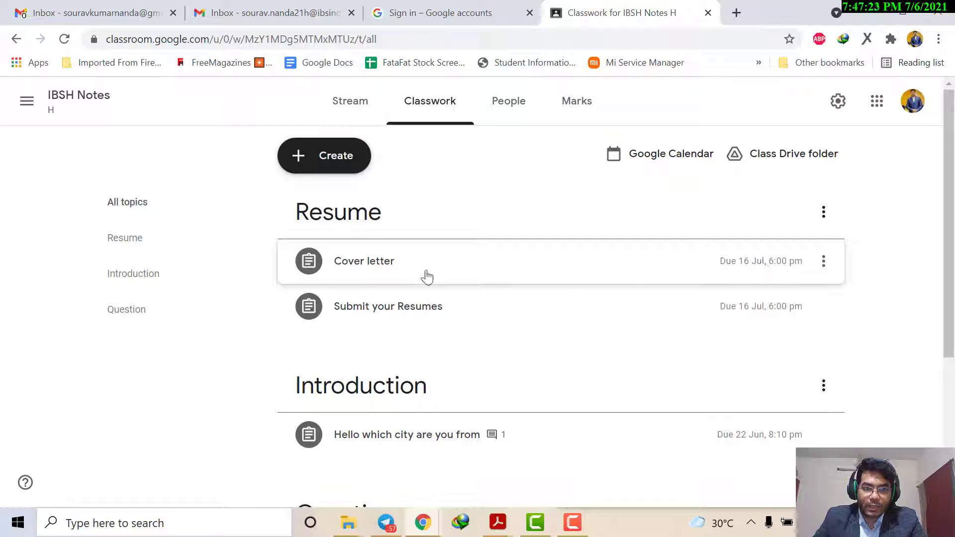
Step: Open the Cover letter assignment's student work and check each student's submission status
left_click(345, 272)
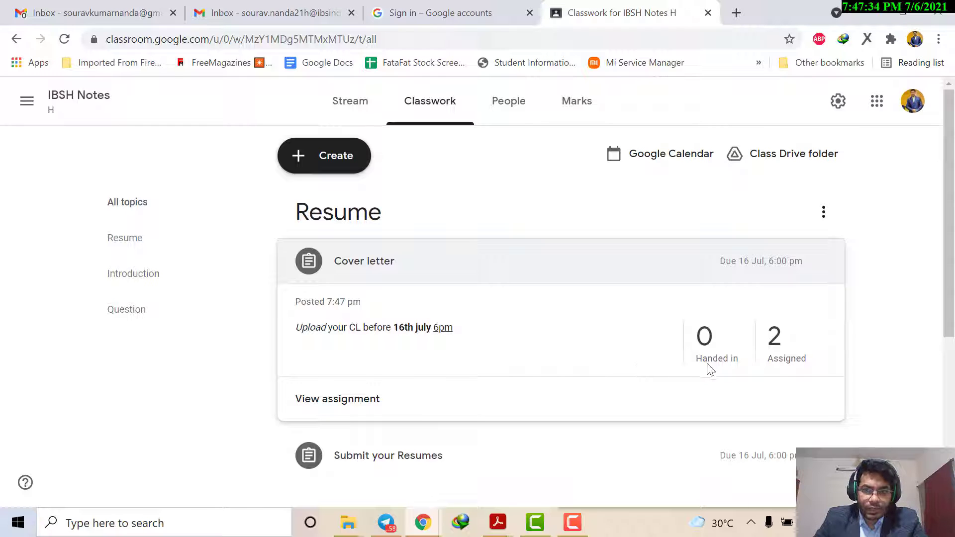
left_click(324, 402)
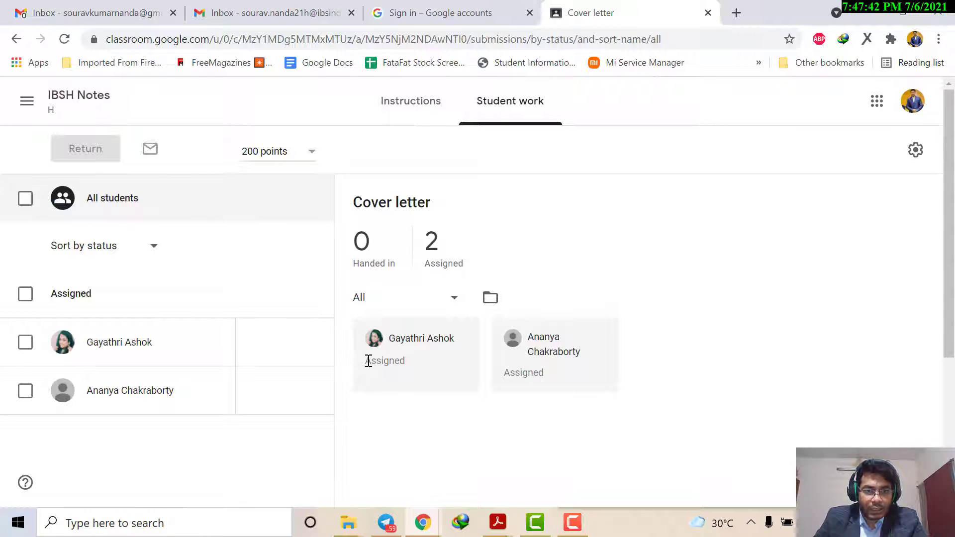
left_click_drag(368, 361, 431, 366)
left_click_drag(500, 372, 556, 390)
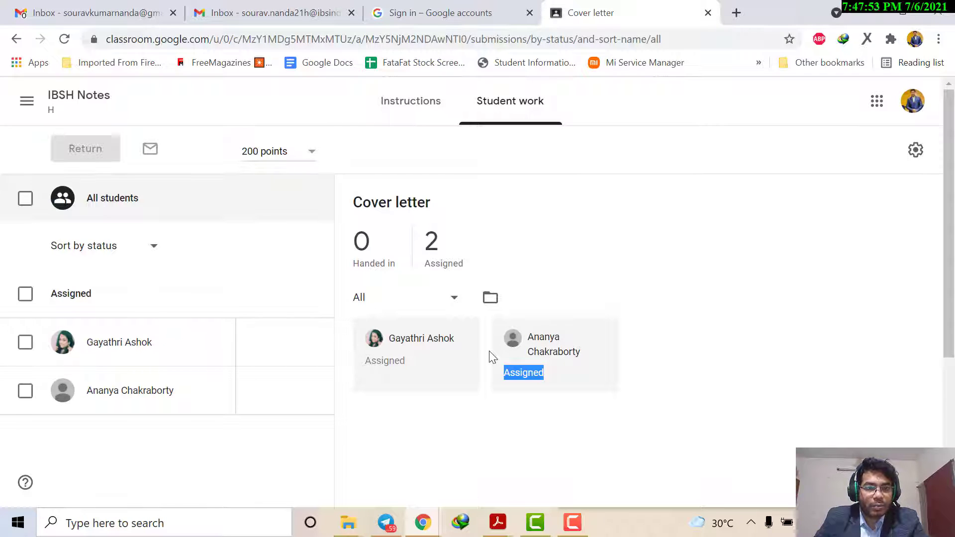
left_click(428, 353)
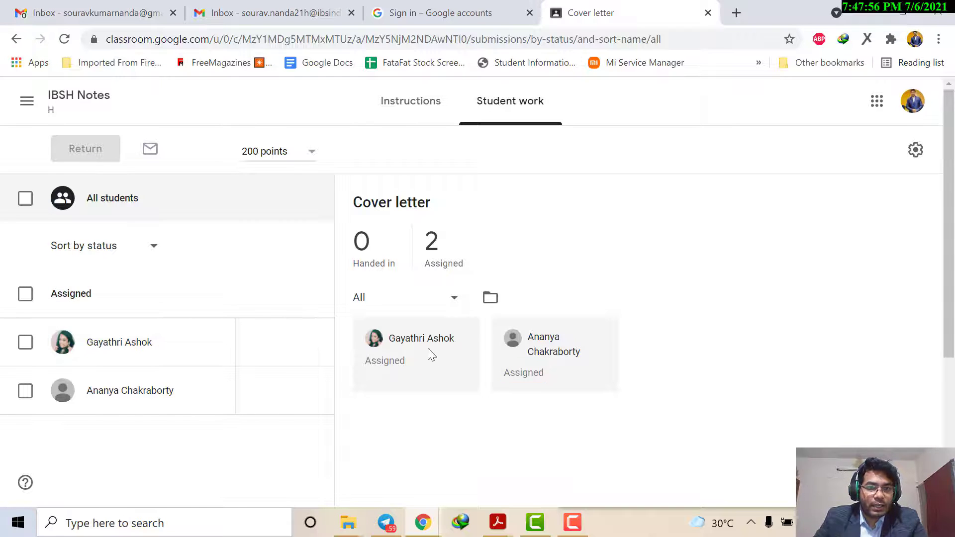
Step: Return to the classwork list and open the handed-in resume from the Submit your Resumes assignment's student work
left_click(16, 41)
scroll(395, 299, "down", 2)
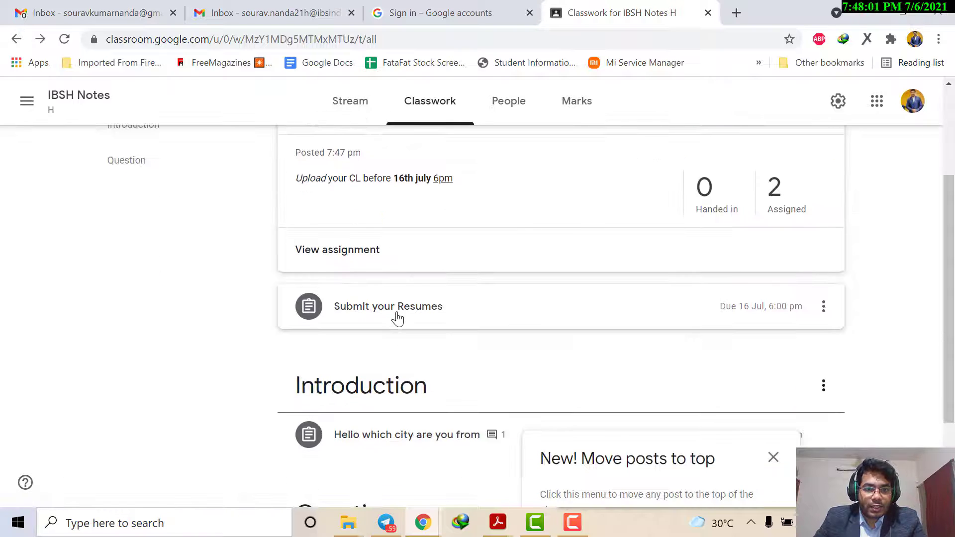
left_click(398, 306)
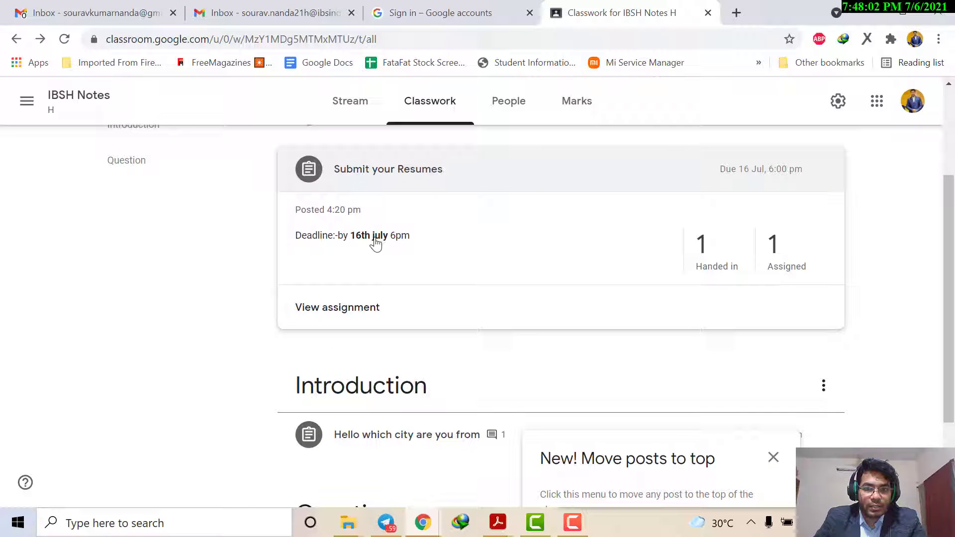
left_click(363, 307)
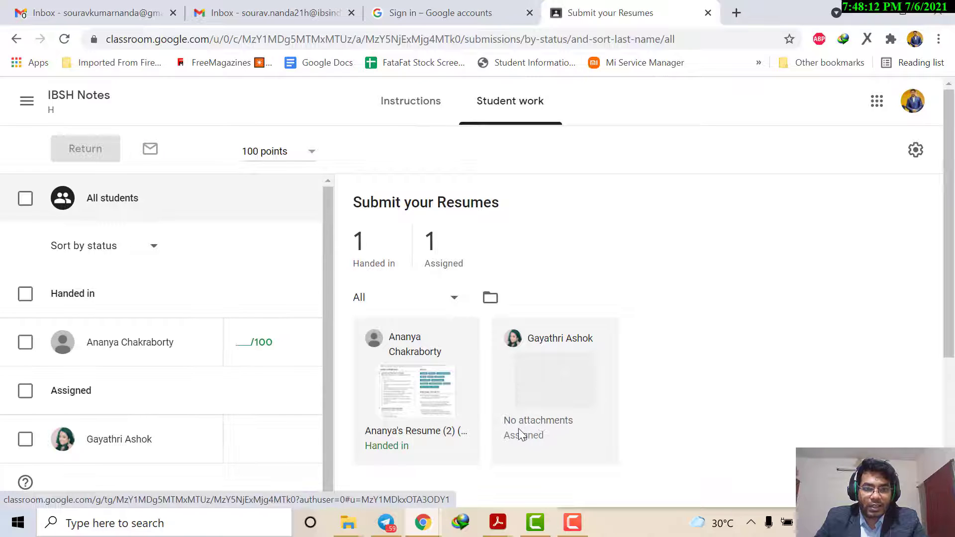
left_click(406, 397)
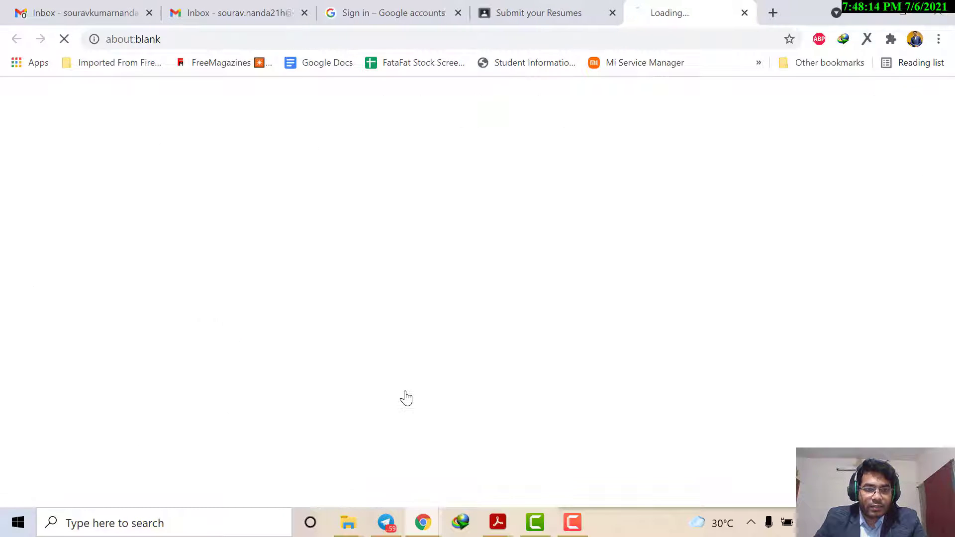
left_click(527, 5)
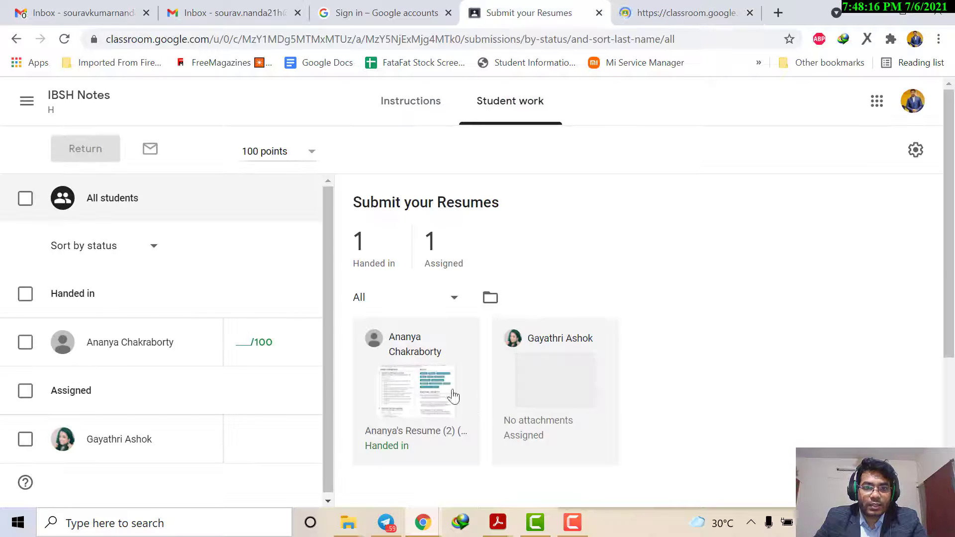
left_click(665, 15)
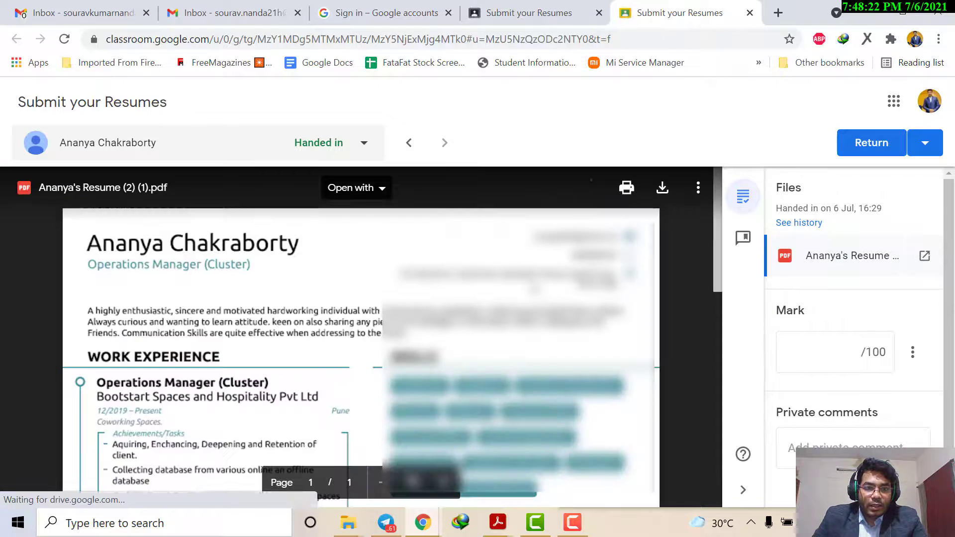
Step: Read through the handed-in resume and check the options for returning one or multiple submissions
scroll(313, 343, "down", 10)
scroll(313, 343, "up", 10)
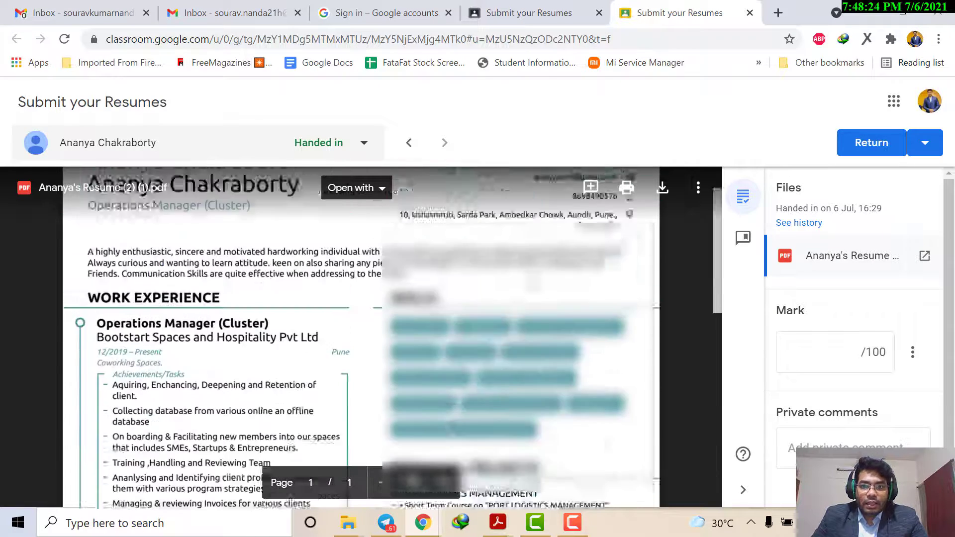
scroll(846, 358, "down", 1)
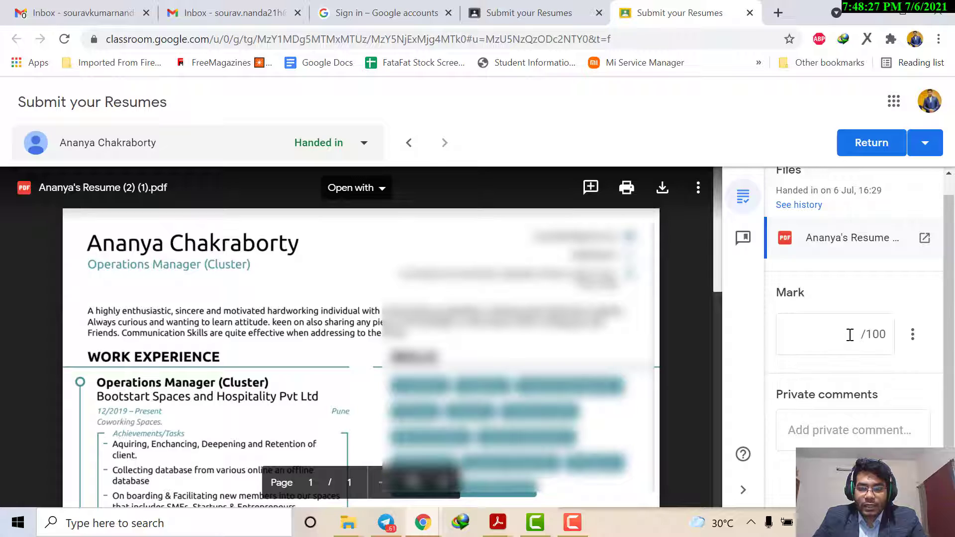
left_click(850, 334)
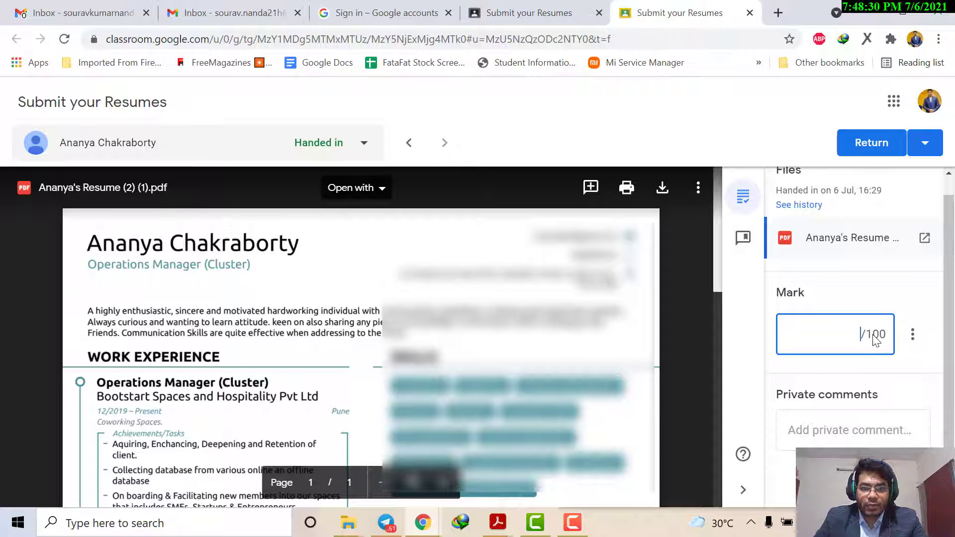
scroll(486, 373, "down", 12)
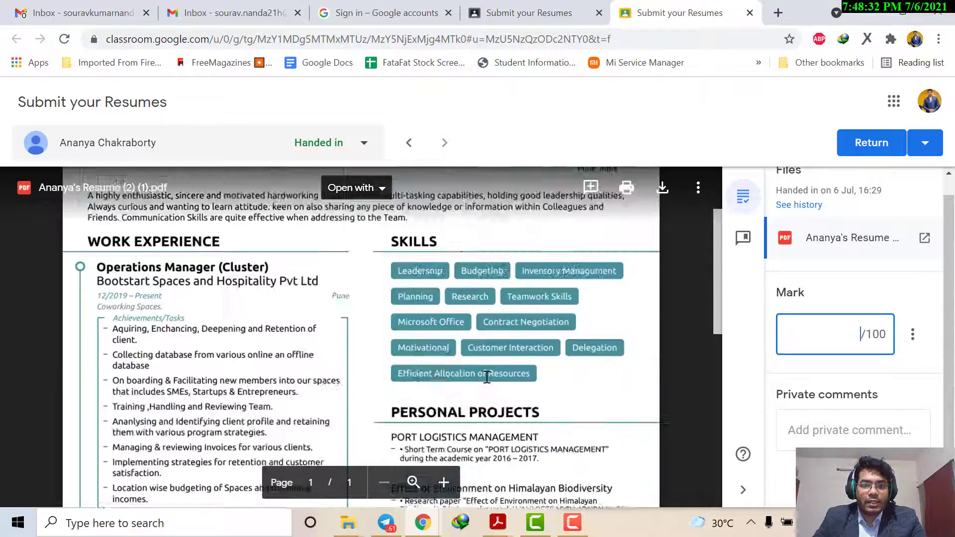
scroll(486, 370, "up", 10)
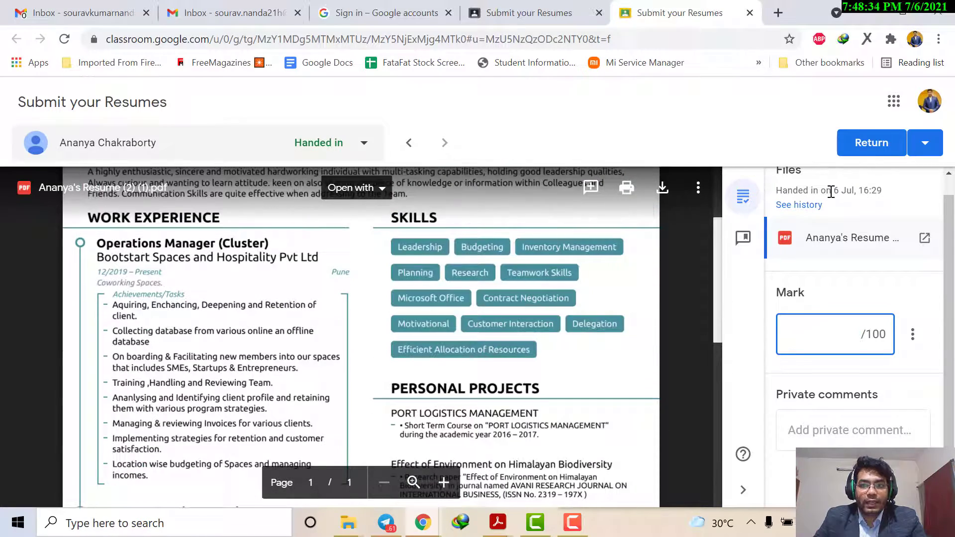
left_click(925, 143)
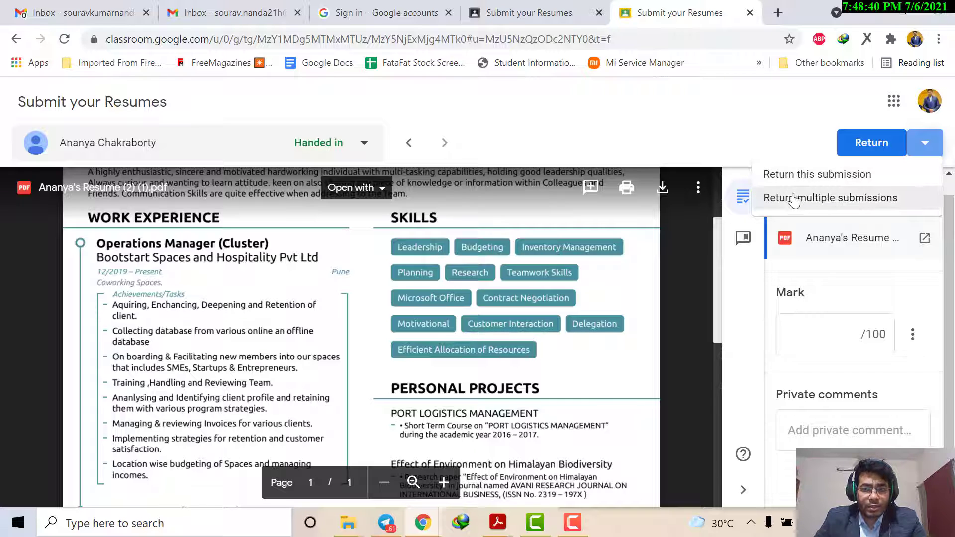
left_click(804, 141)
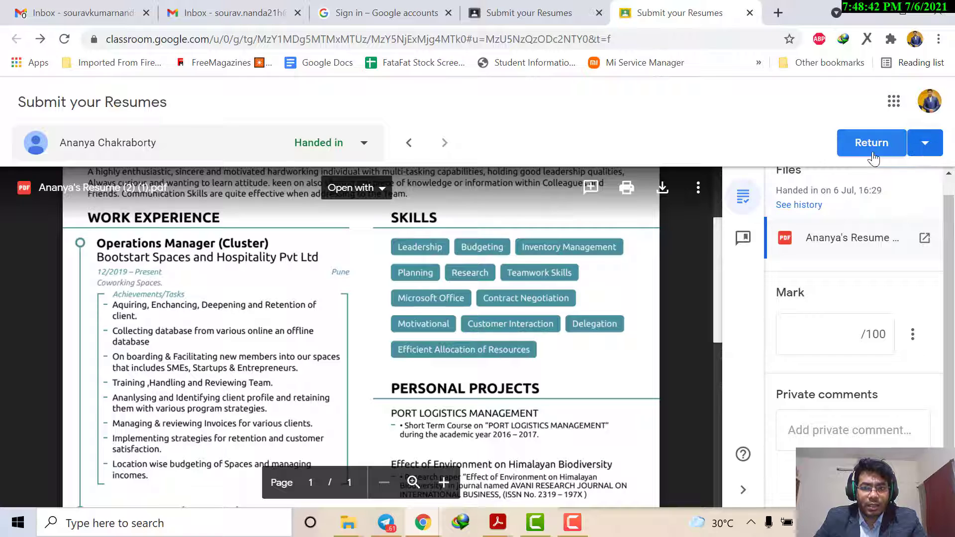
scroll(851, 238, "up", 1)
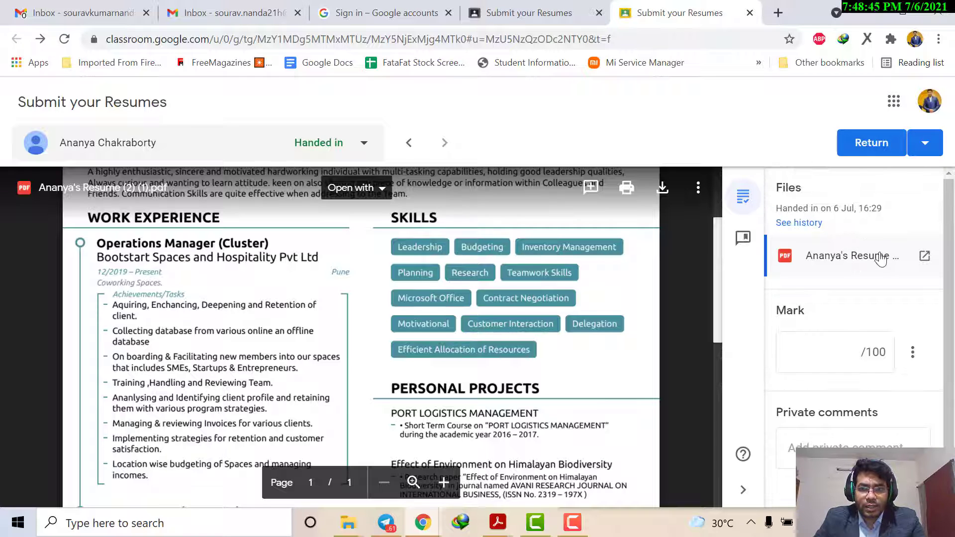
scroll(355, 384, "down", 6)
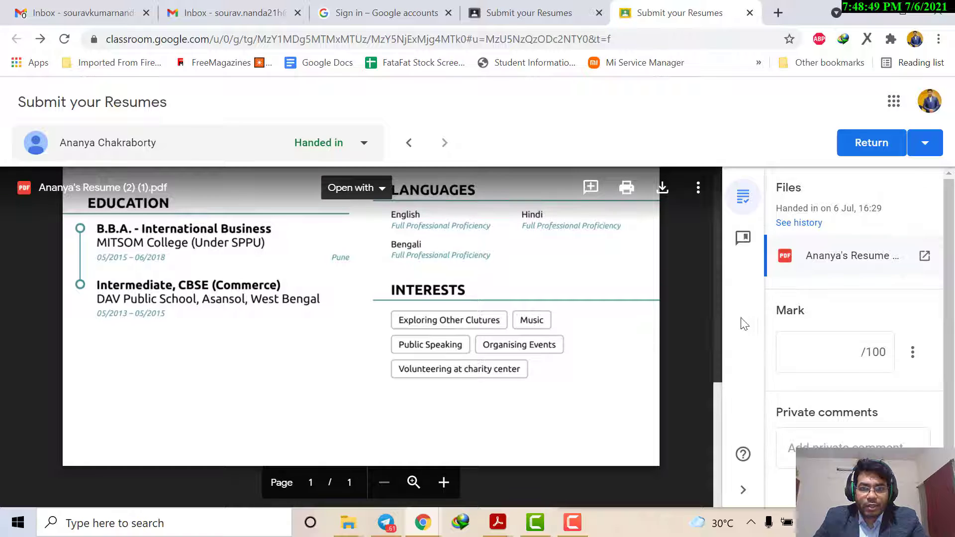
Step: Review the whole resume once more and give the submission a mark of 85 out of 100
left_click(849, 347)
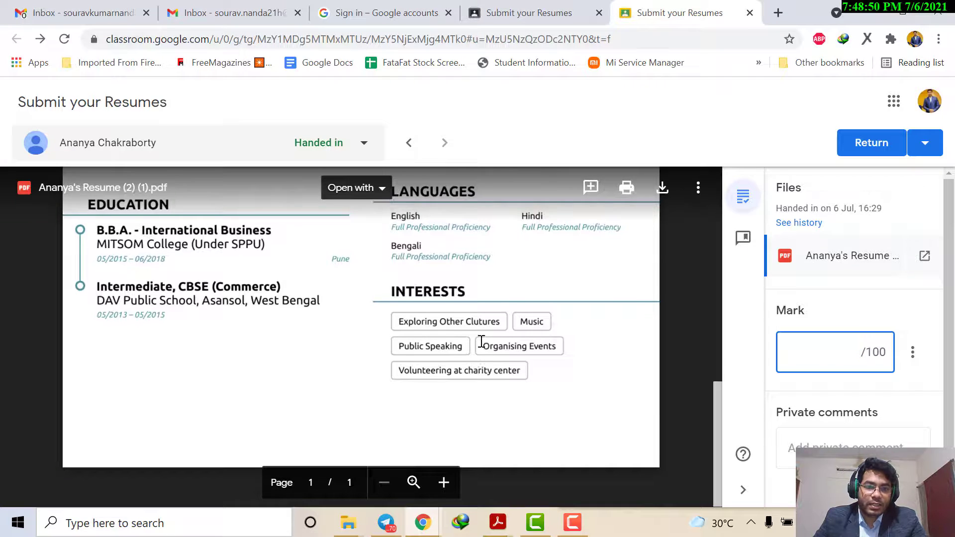
scroll(482, 341, "up", 7)
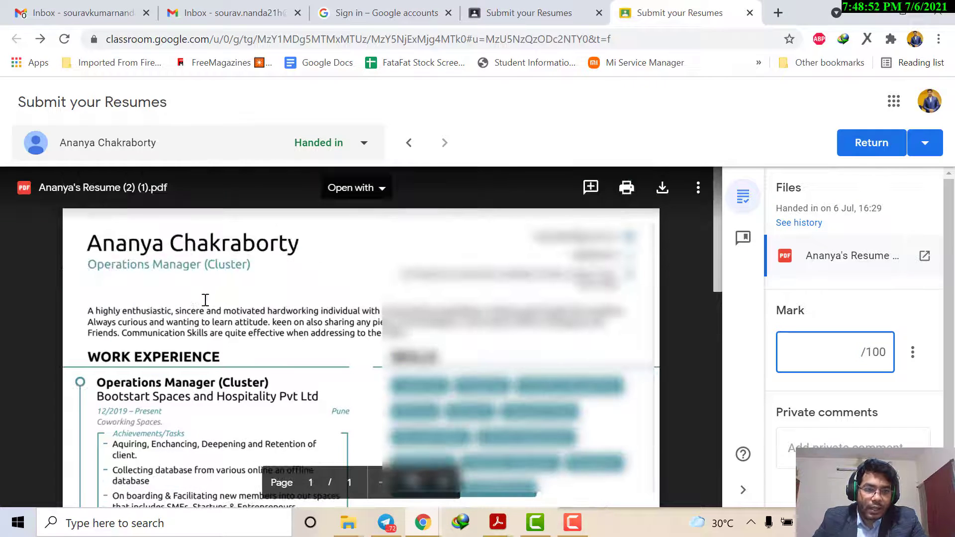
scroll(267, 284, "down", 10)
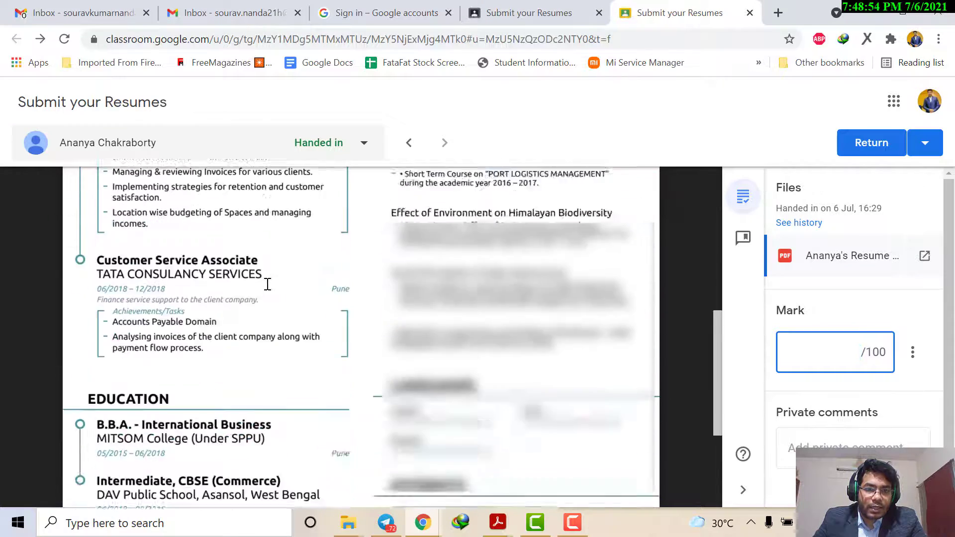
scroll(267, 284, "up", 6)
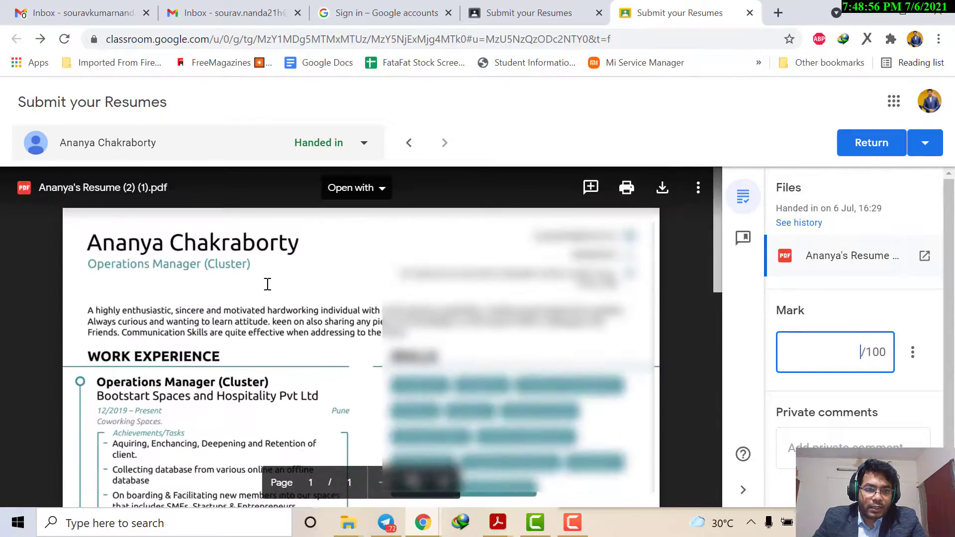
scroll(268, 284, "down", 10)
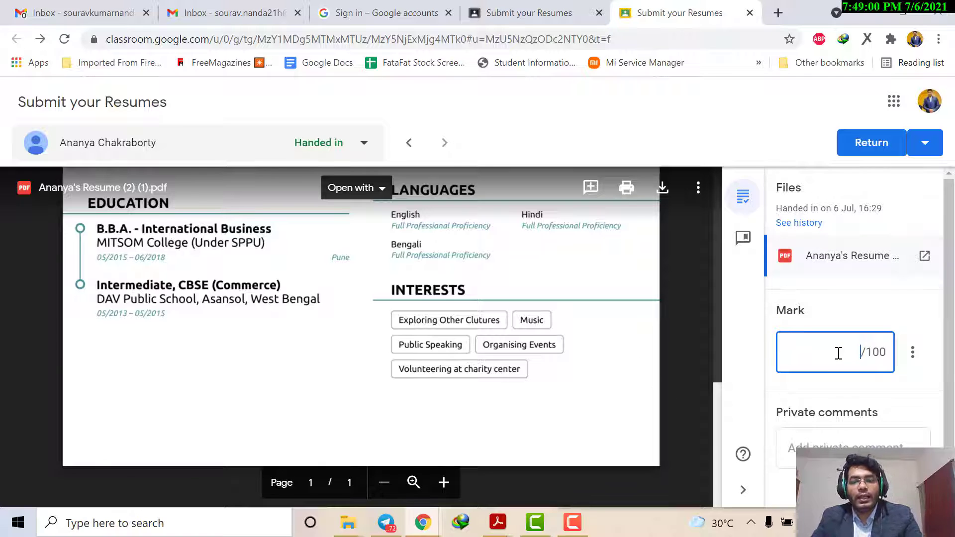
type("85")
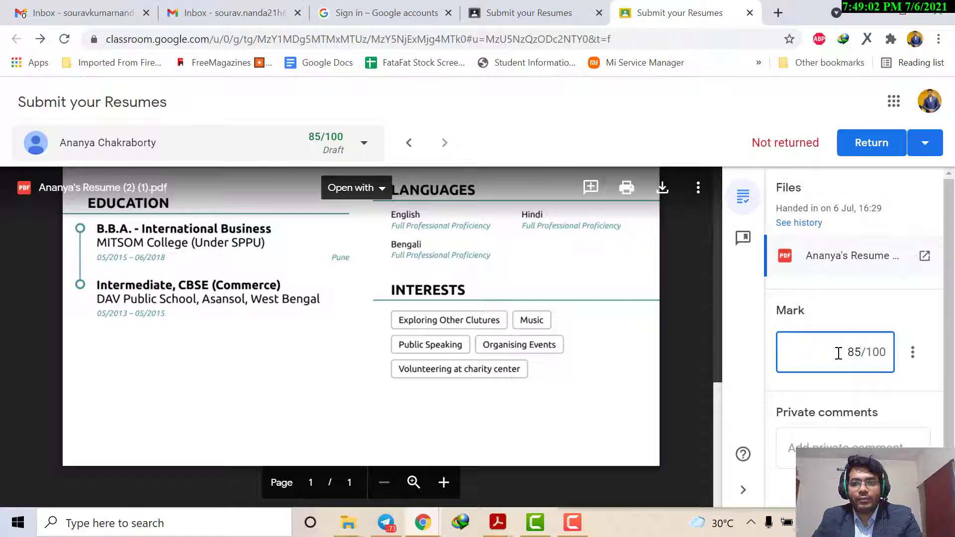
Step: Post the private comment "Good one" on the student's resume submission
scroll(838, 350, "down", 1)
left_click(845, 426)
type("G")
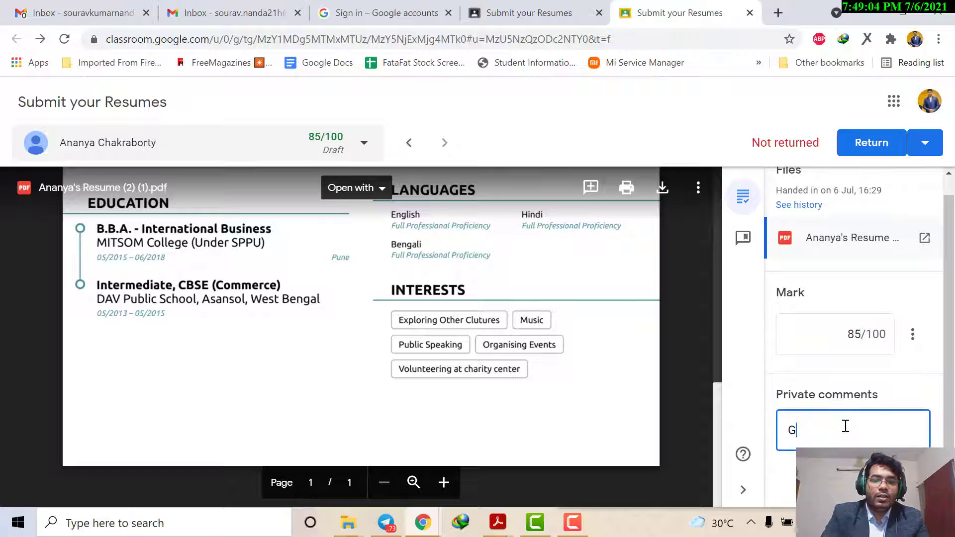
type("ood one")
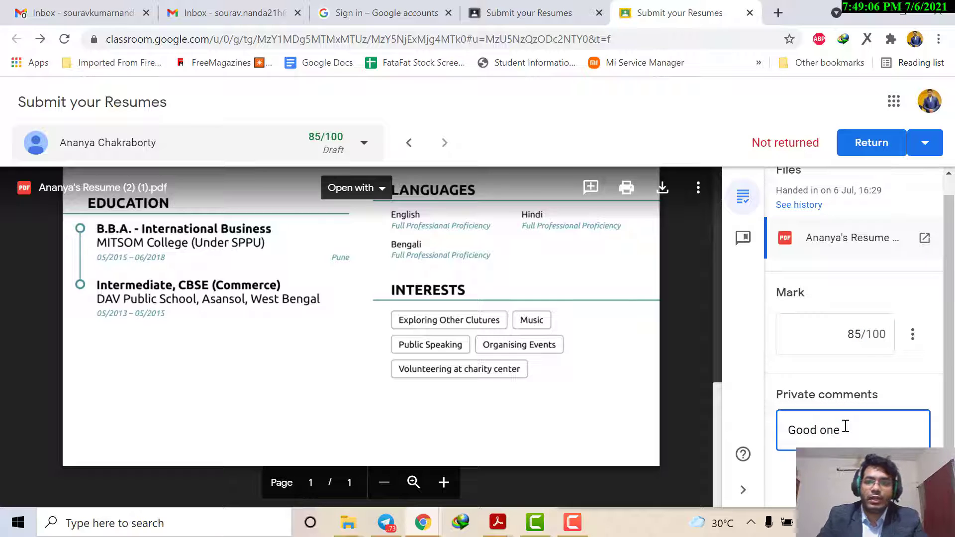
key("Return")
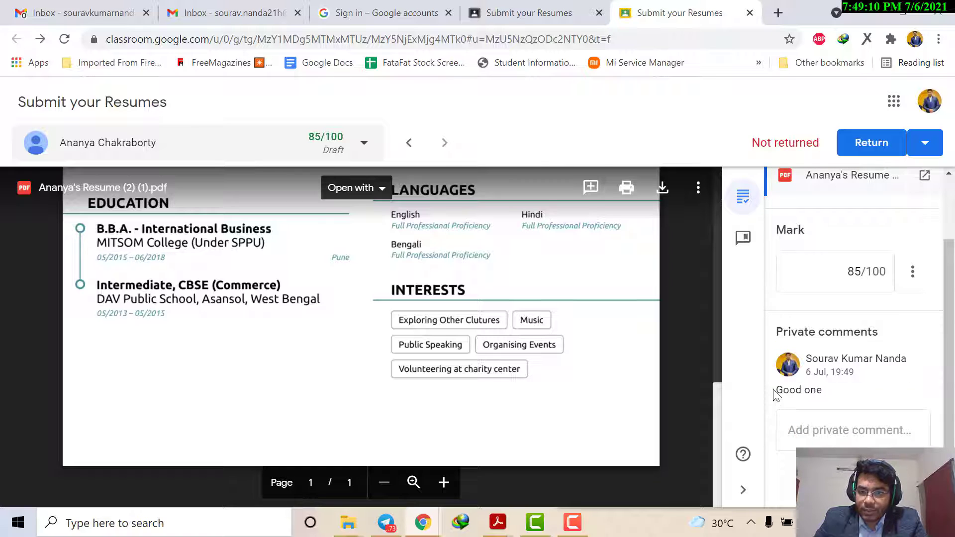
Step: Sort the submission's student list by first name and go back to the Submit your Resumes student work overview
scroll(841, 394, "up", 2)
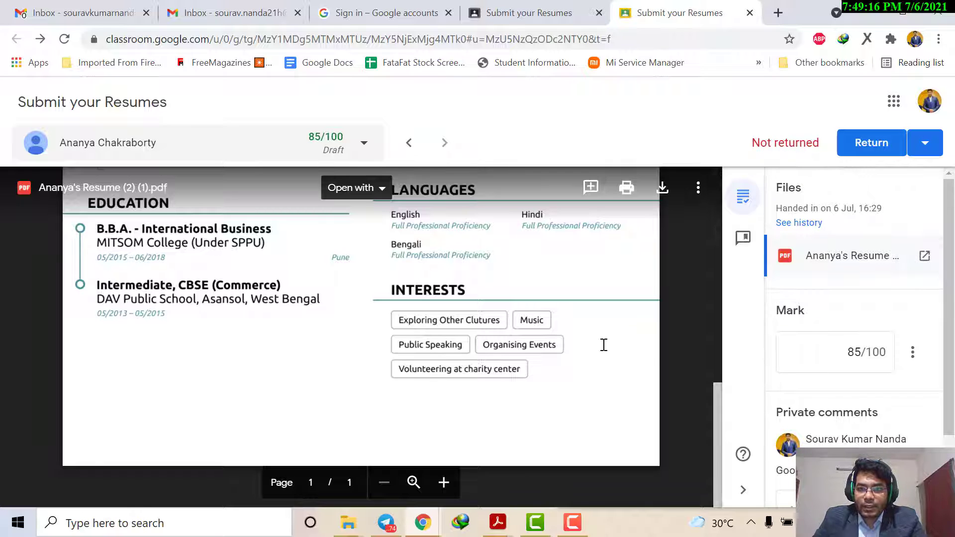
scroll(604, 343, "down", 5)
scroll(603, 344, "down", 5)
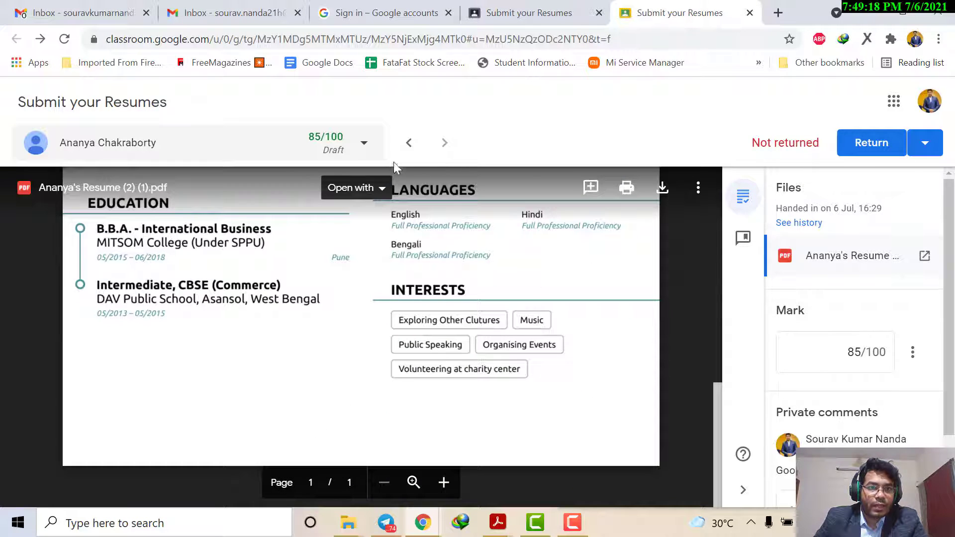
left_click(363, 146)
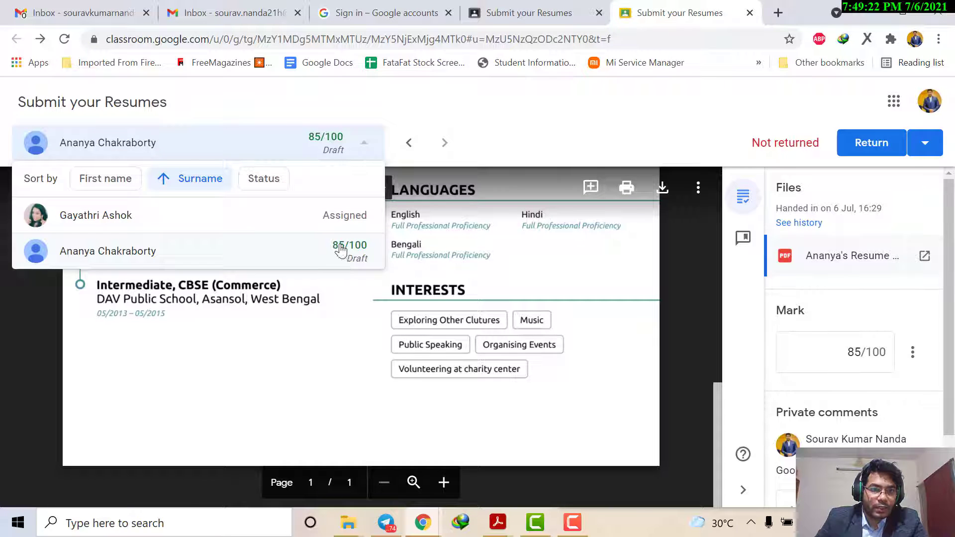
left_click(127, 179)
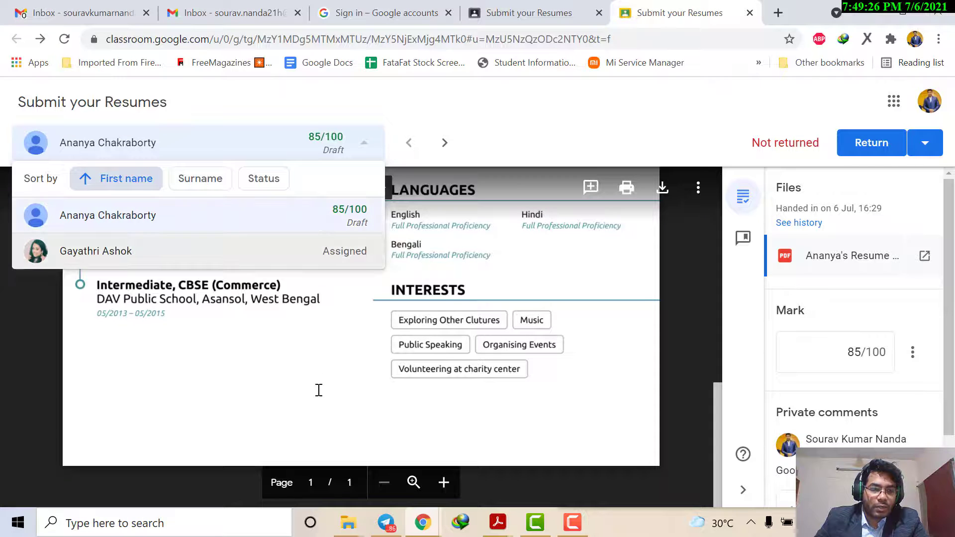
left_click(538, 104)
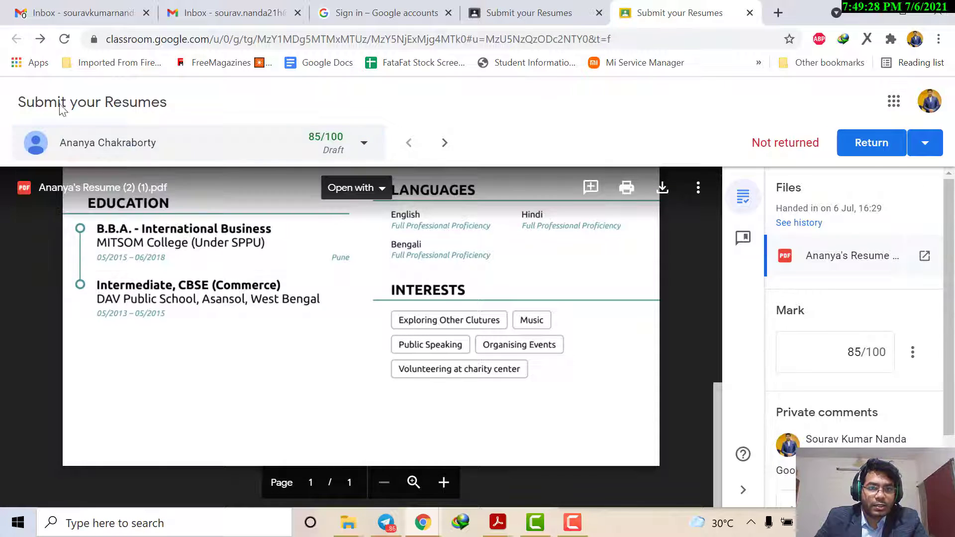
scroll(872, 234, "down", 2)
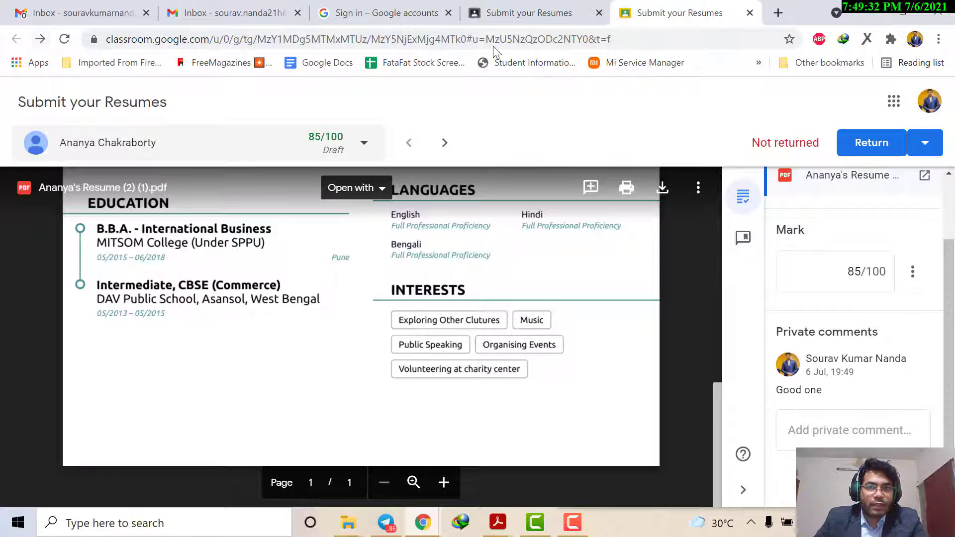
left_click(513, 9)
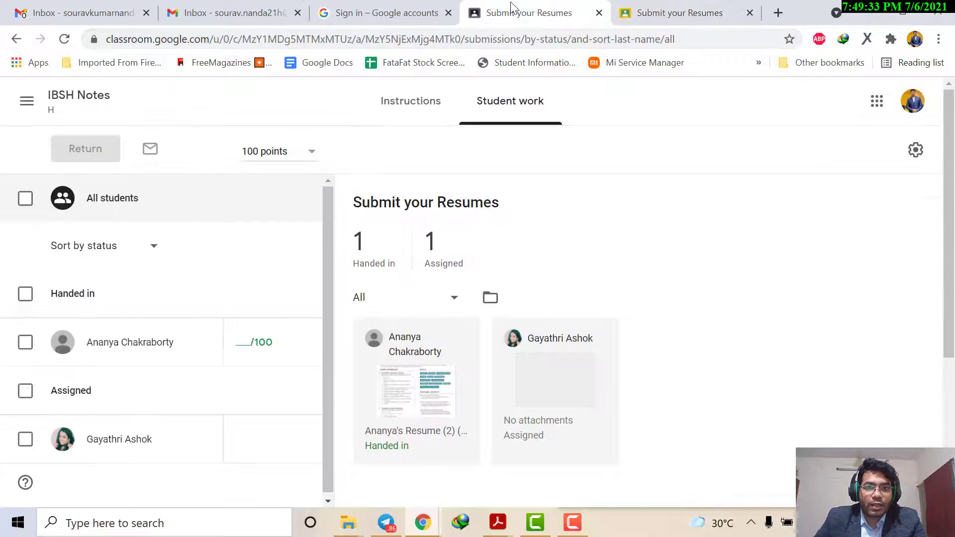
Step: Close the extra submission tab and review the points and deadline in the Submit your Resumes instructions
left_click(750, 13)
left_click(65, 40)
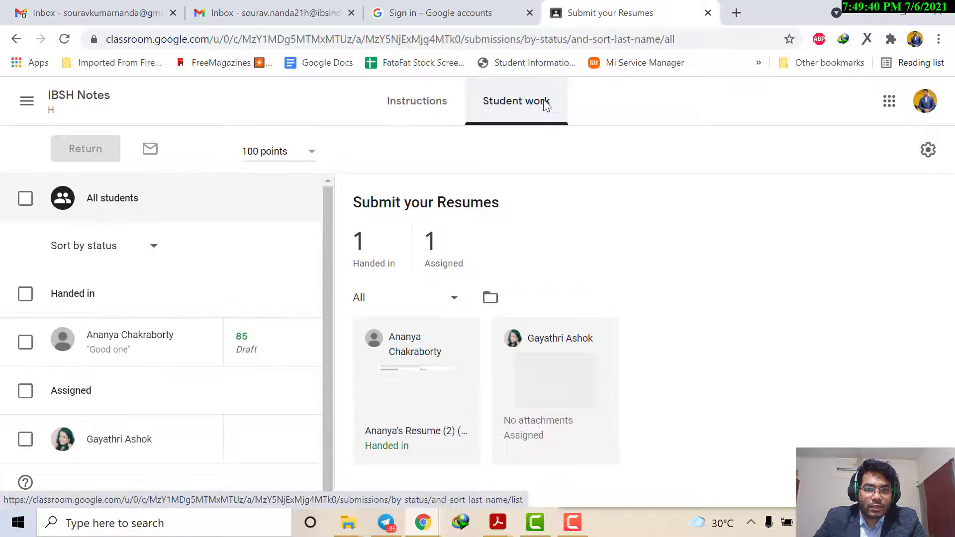
left_click(407, 100)
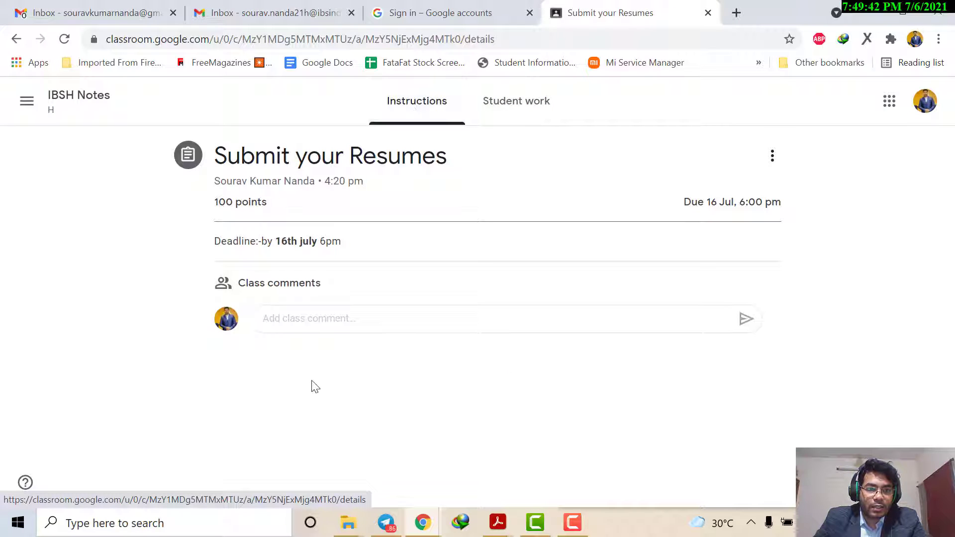
left_click_drag(262, 202, 214, 205)
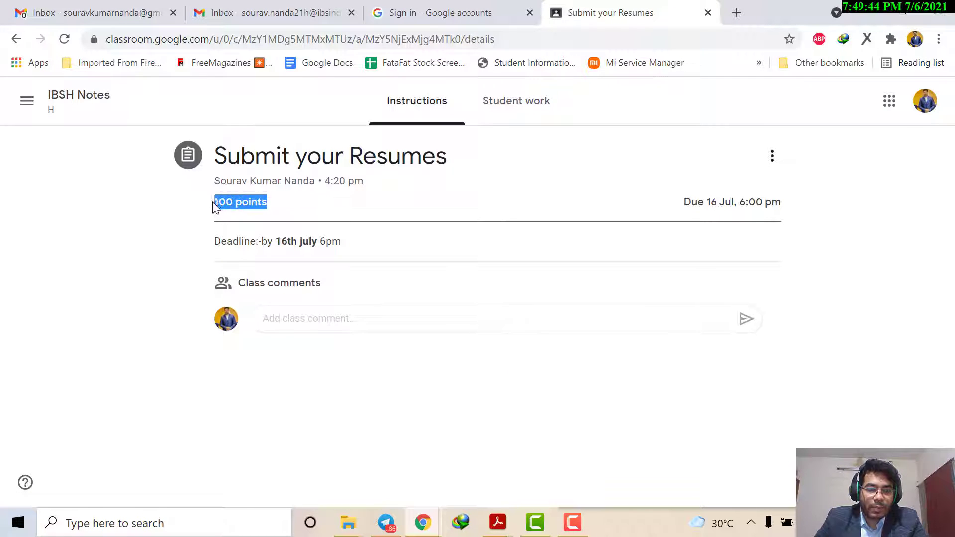
left_click_drag(281, 245, 288, 245)
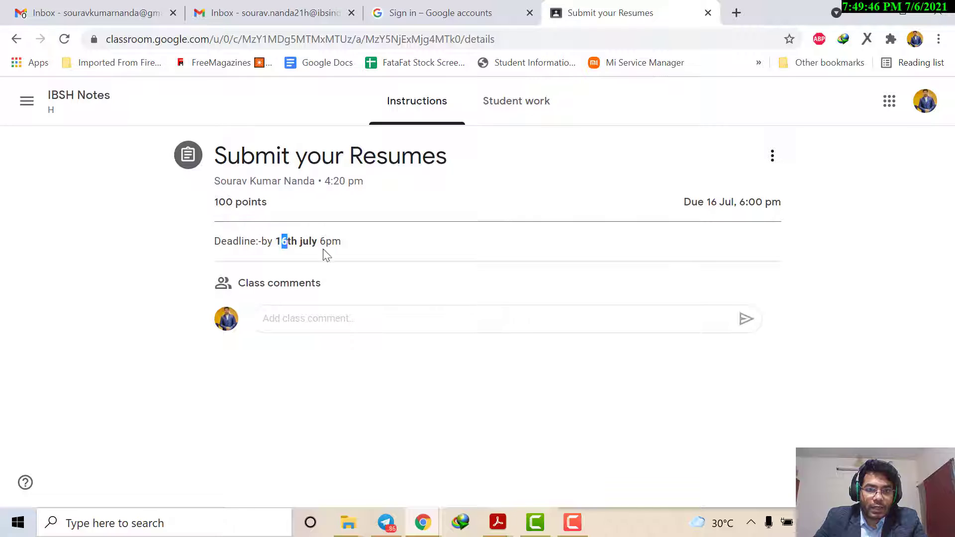
left_click(521, 223)
Step: Open the handed-in resume from the assignment's student work and check when it was handed in
left_click(518, 99)
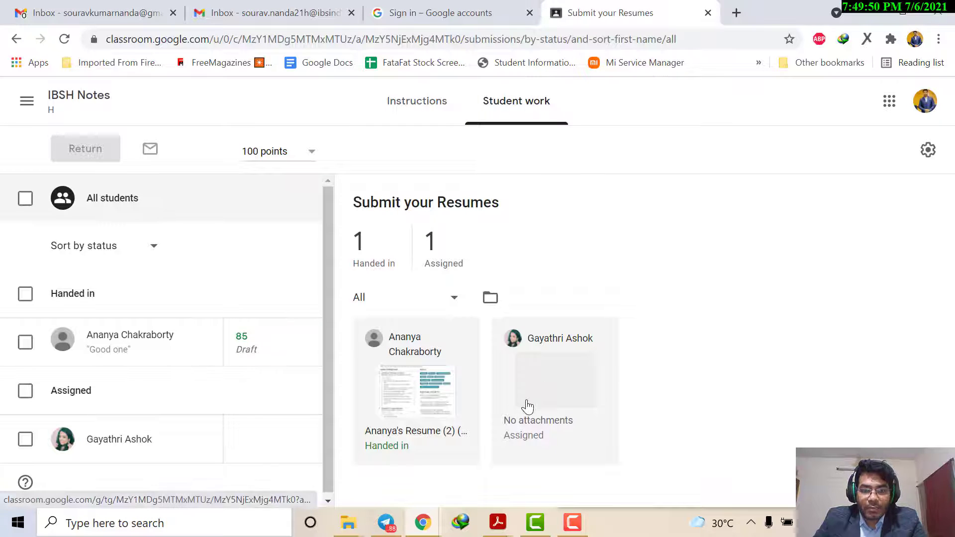
left_click(425, 402)
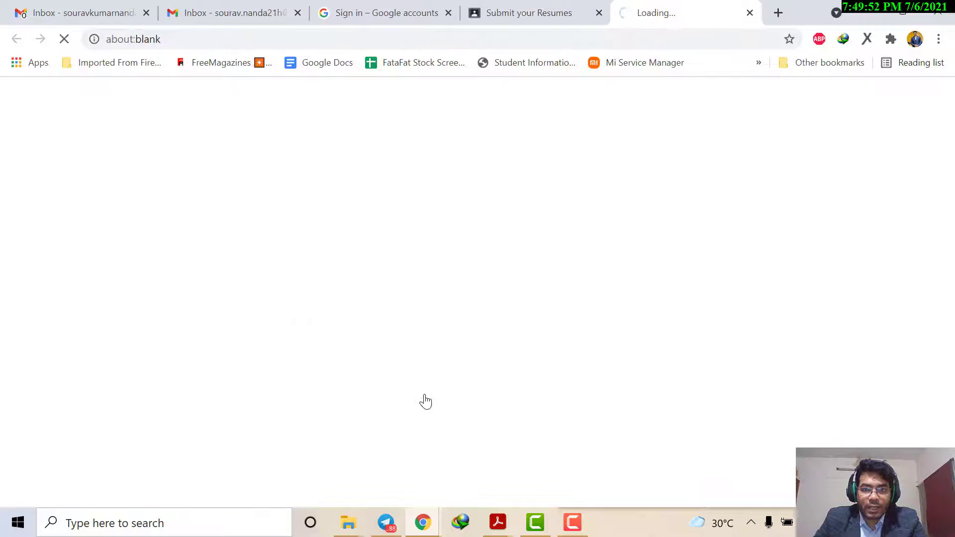
left_click(523, 10)
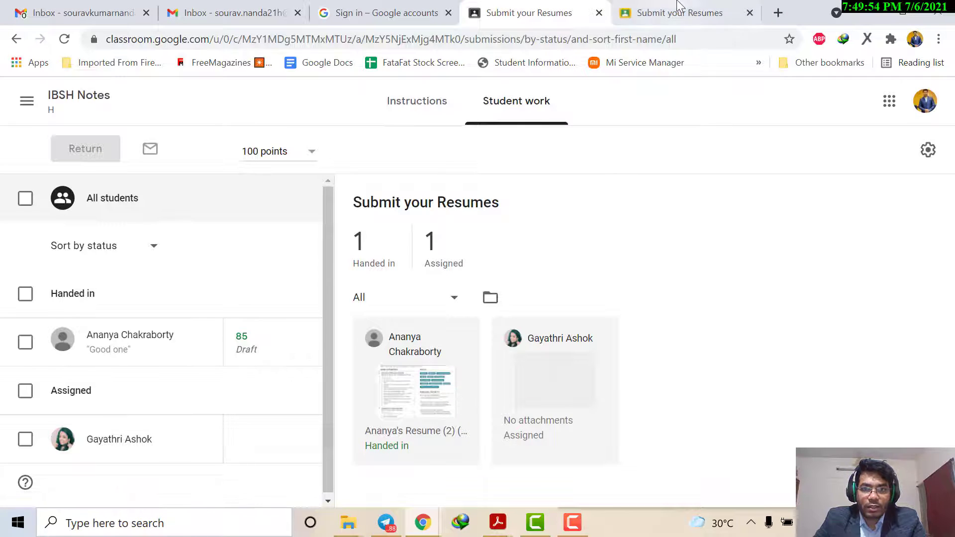
left_click(680, 13)
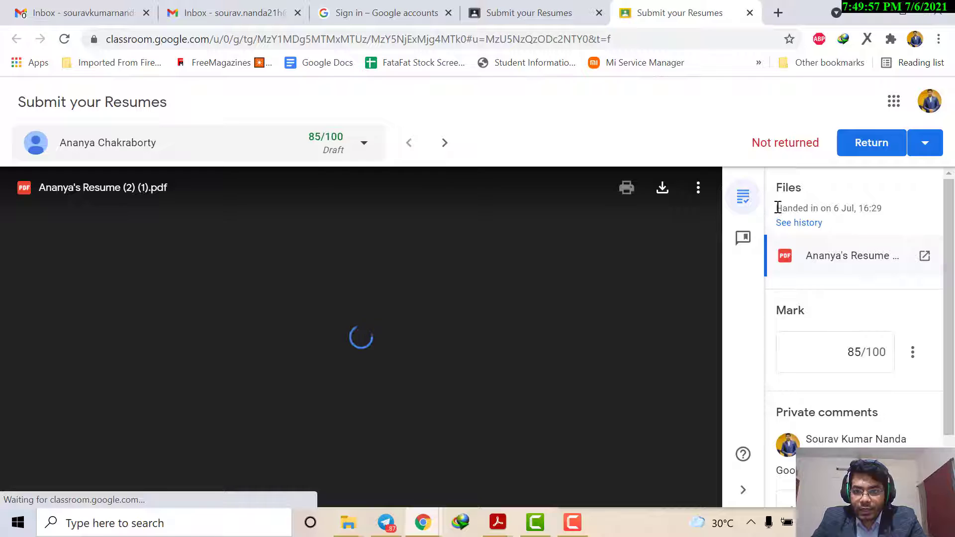
left_click_drag(776, 208, 878, 209)
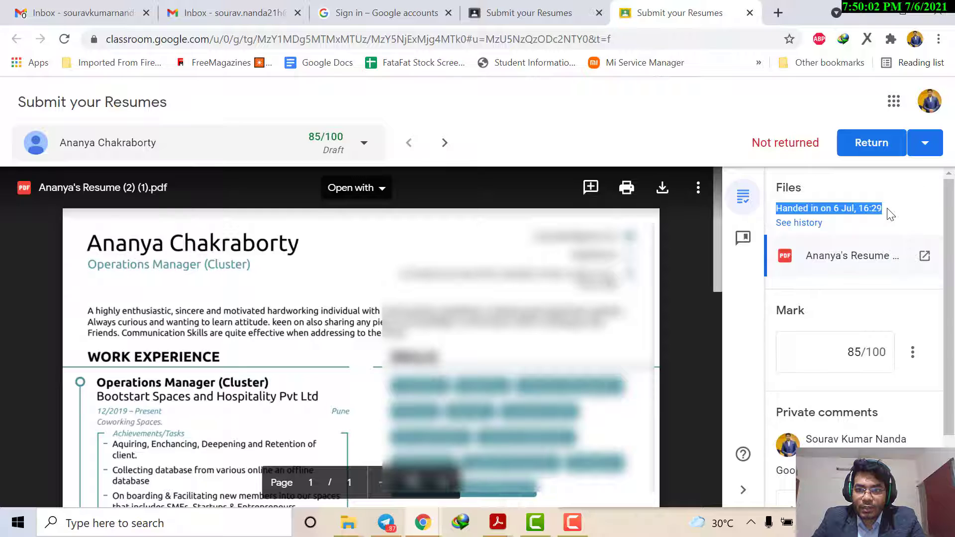
left_click(888, 210)
left_click_drag(887, 211, 798, 210)
Step: View the submission's history, read the draft mark, handed-in and assigned times, and close the history
left_click(810, 222)
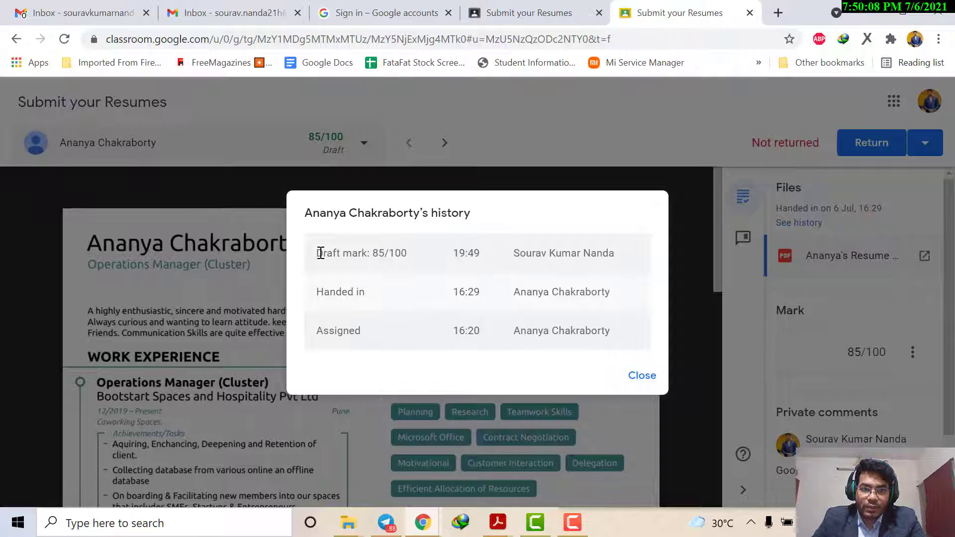
left_click_drag(320, 253, 491, 263)
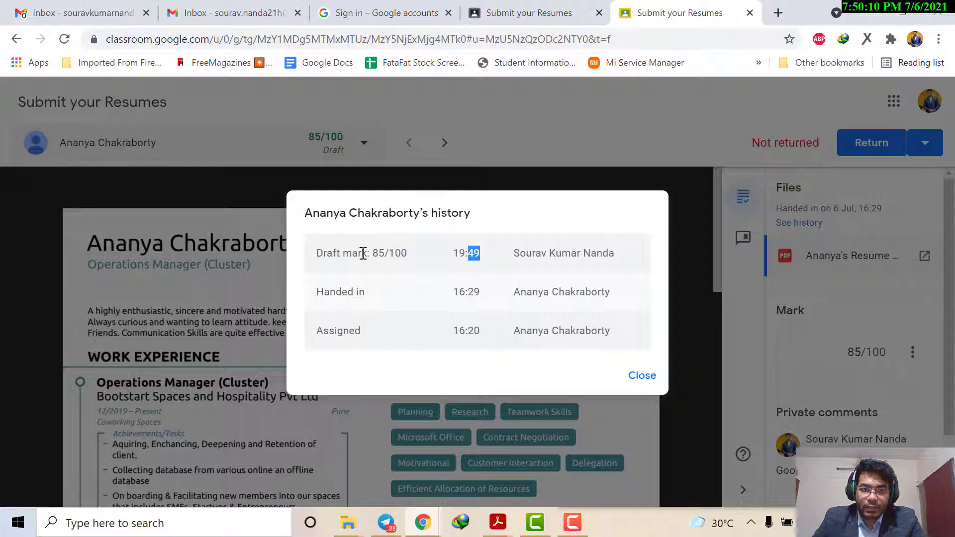
left_click(367, 334)
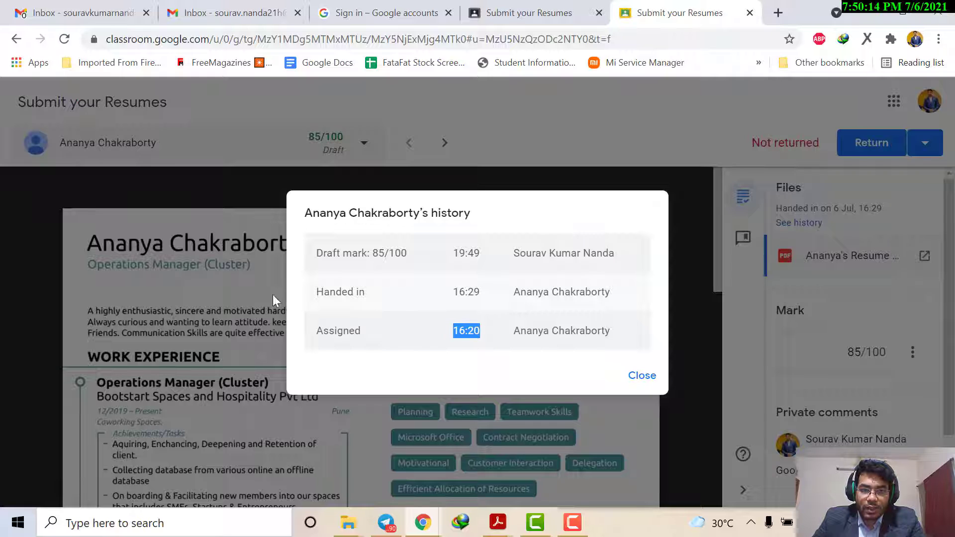
left_click_drag(450, 292, 473, 291)
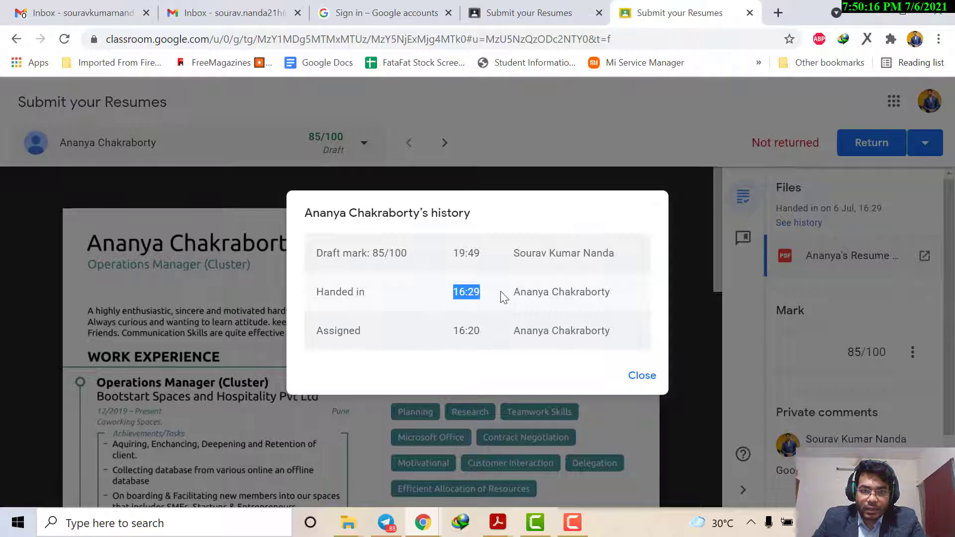
left_click(630, 375)
Step: Look over the submission's mark and private comment, and check the return options and student list
scroll(853, 306, "down", 1)
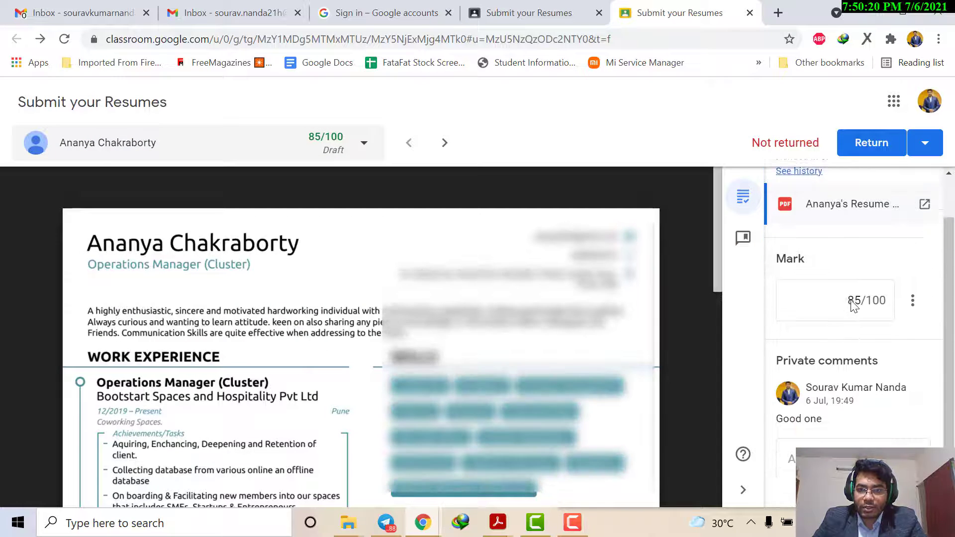
scroll(854, 306, "up", 1)
left_click(924, 143)
left_click(743, 140)
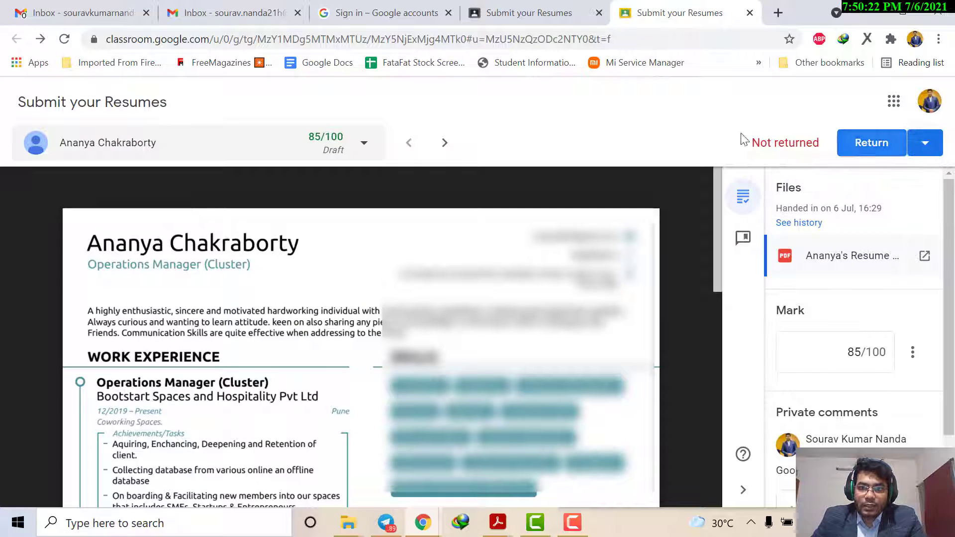
left_click(44, 147)
left_click(160, 117)
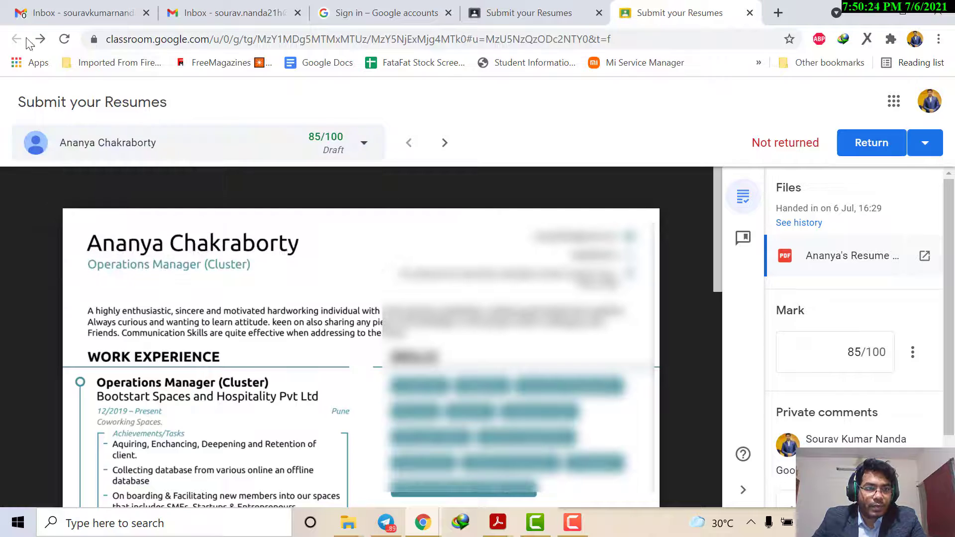
Step: Go back to the assignment page, open the IBSH Notes class stream and look through its posts
left_click(507, 10)
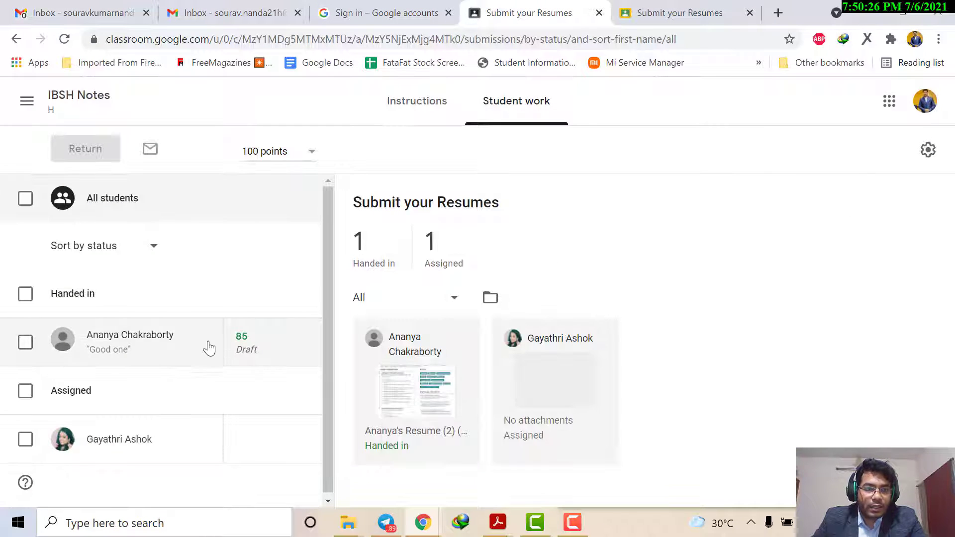
left_click(439, 105)
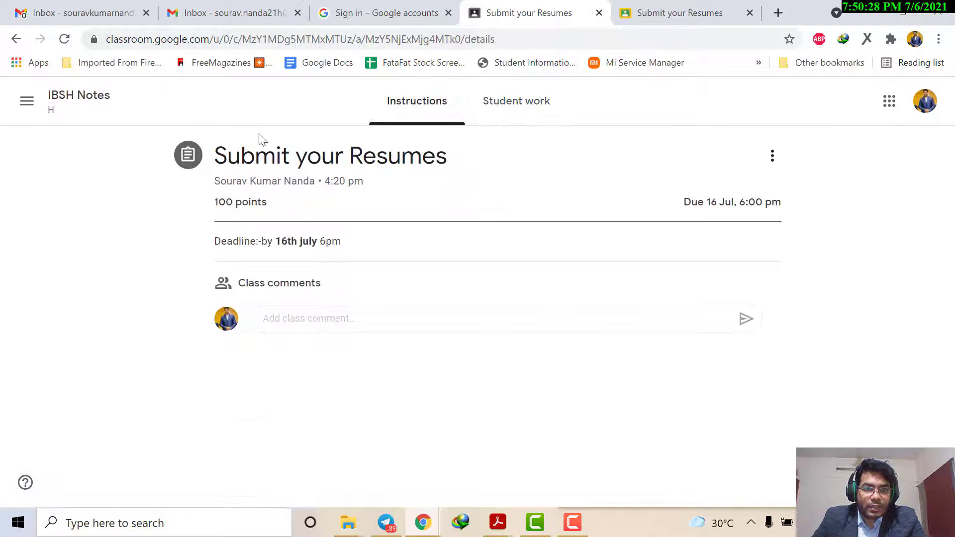
left_click(51, 102)
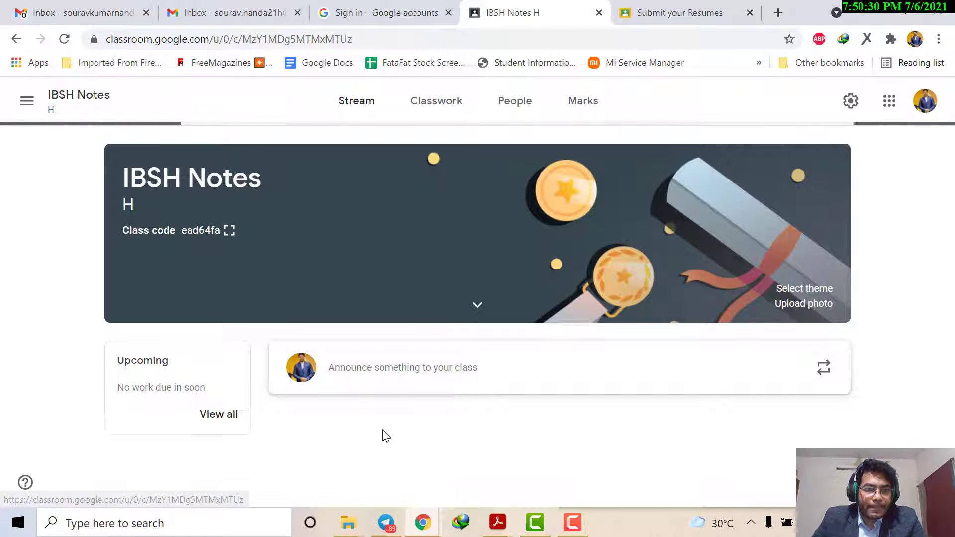
scroll(393, 348, "down", 4)
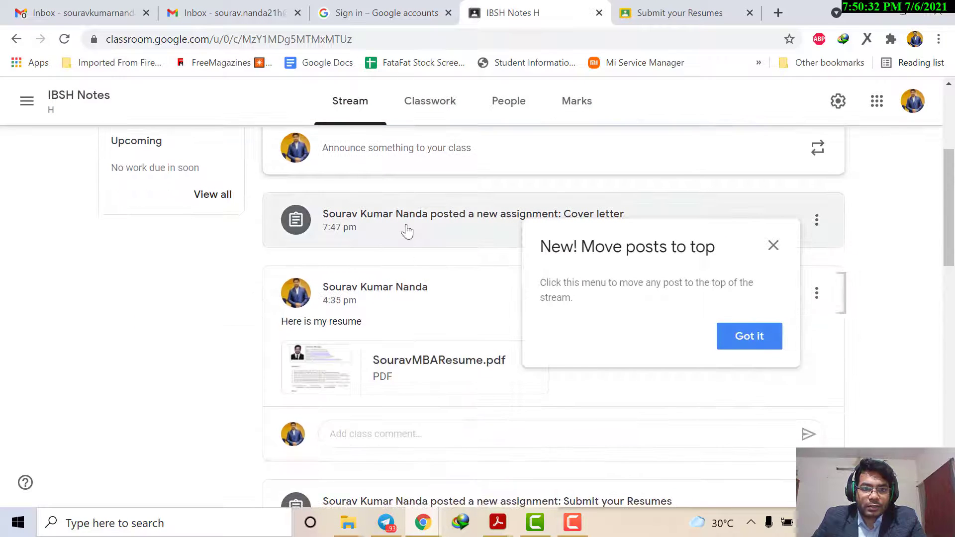
scroll(413, 229, "up", 2)
Step: Start a class announcement and look over the kinds of attachments that can be added
left_click(417, 226)
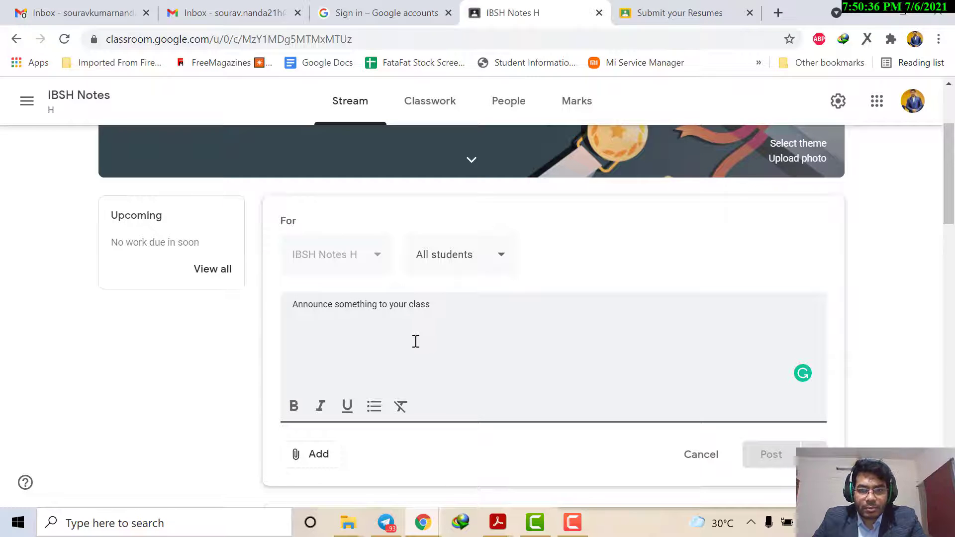
left_click(307, 458)
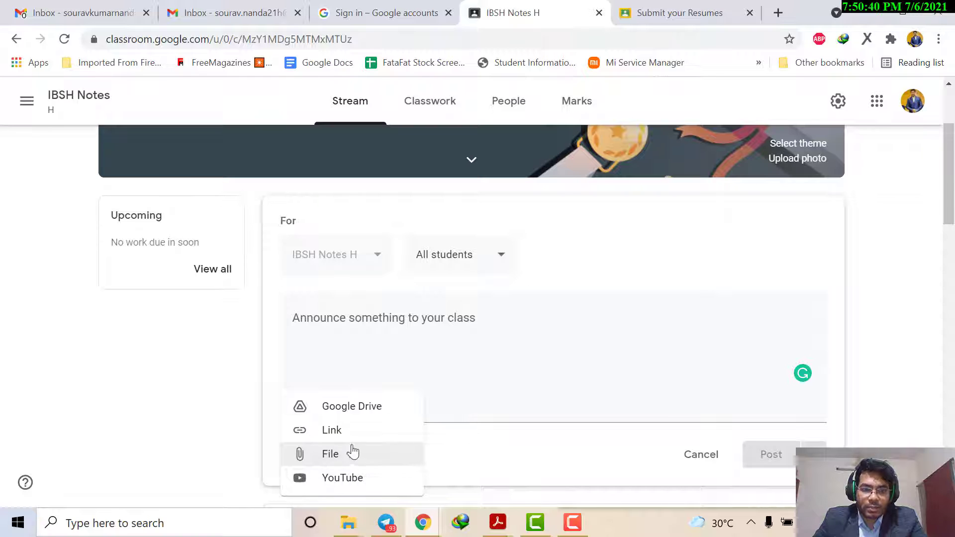
left_click(217, 421)
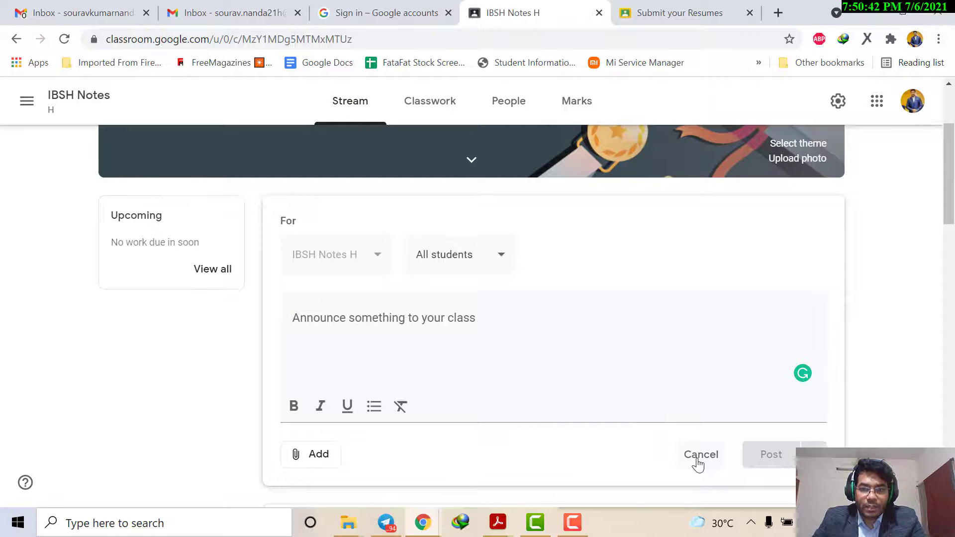
left_click(442, 330)
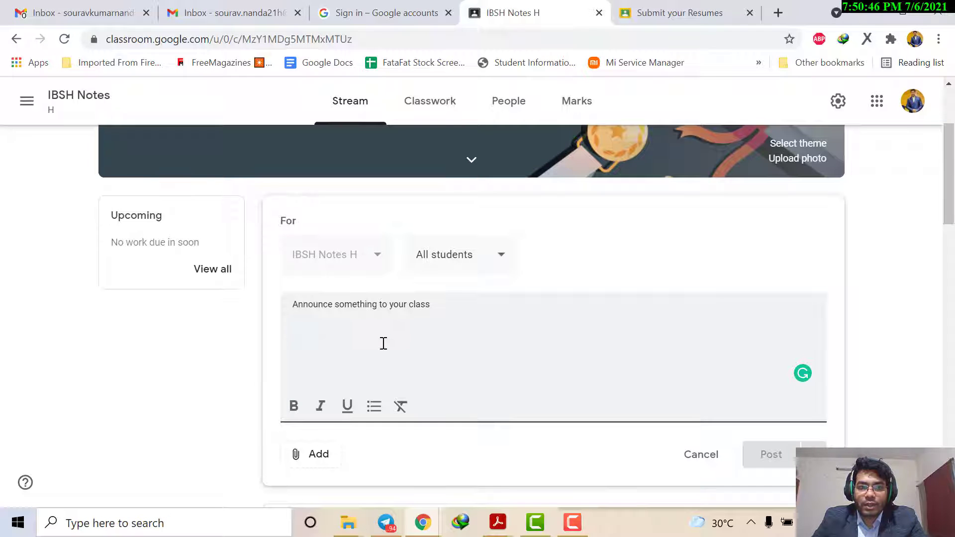
Step: Limit the announcement's audience to the second listed student only, and discard the announcement
left_click(460, 263)
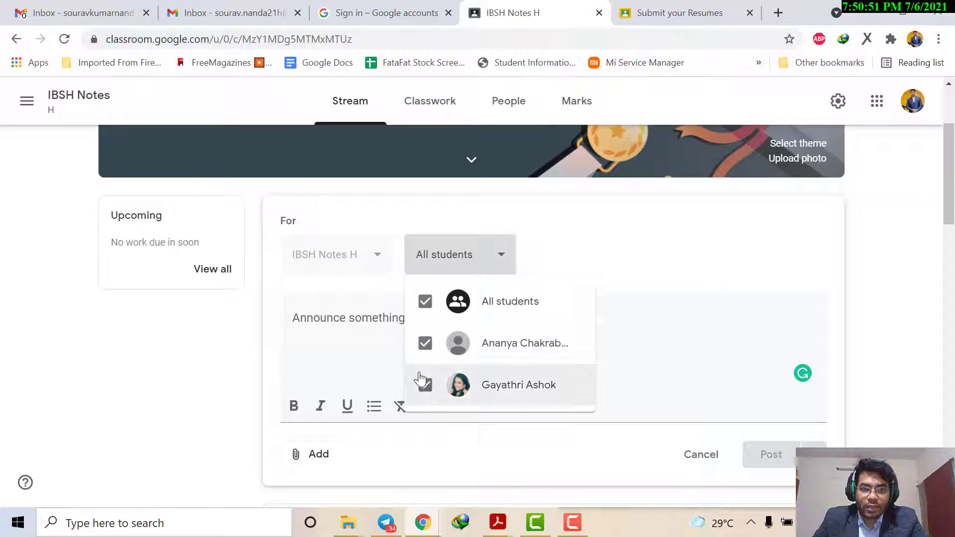
left_click(372, 359)
left_click(459, 262)
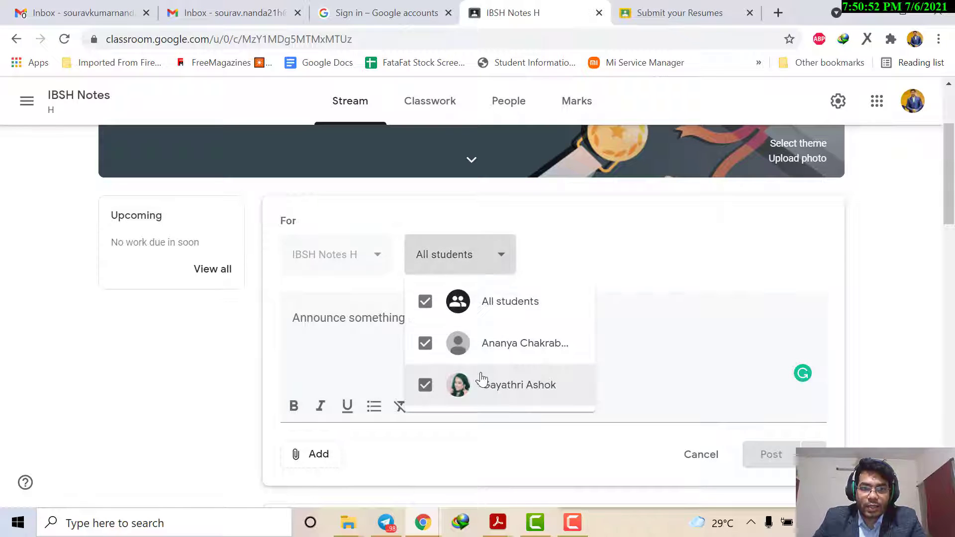
left_click(426, 342)
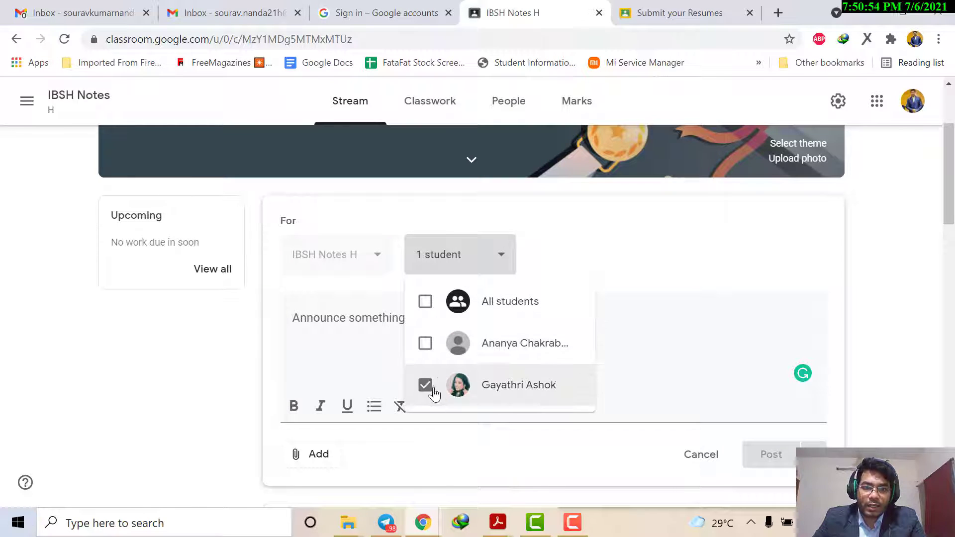
left_click(393, 367)
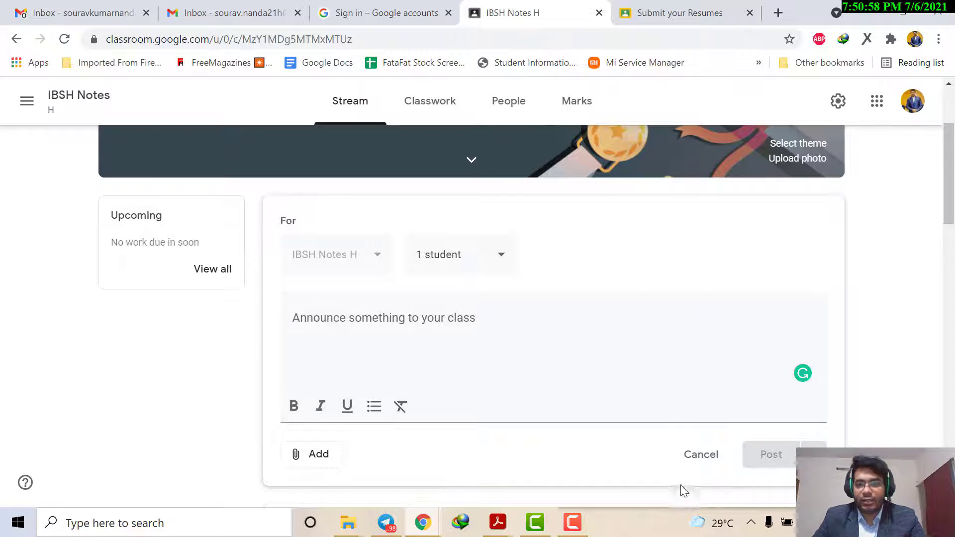
left_click(702, 455)
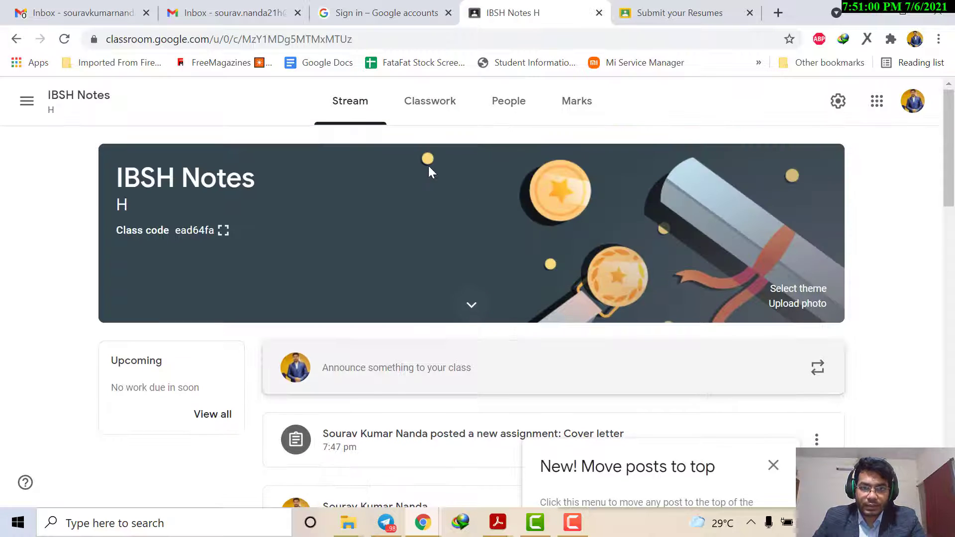
Step: Review the teachers and students on the People page of the class
left_click(504, 100)
scroll(412, 271, "down", 2)
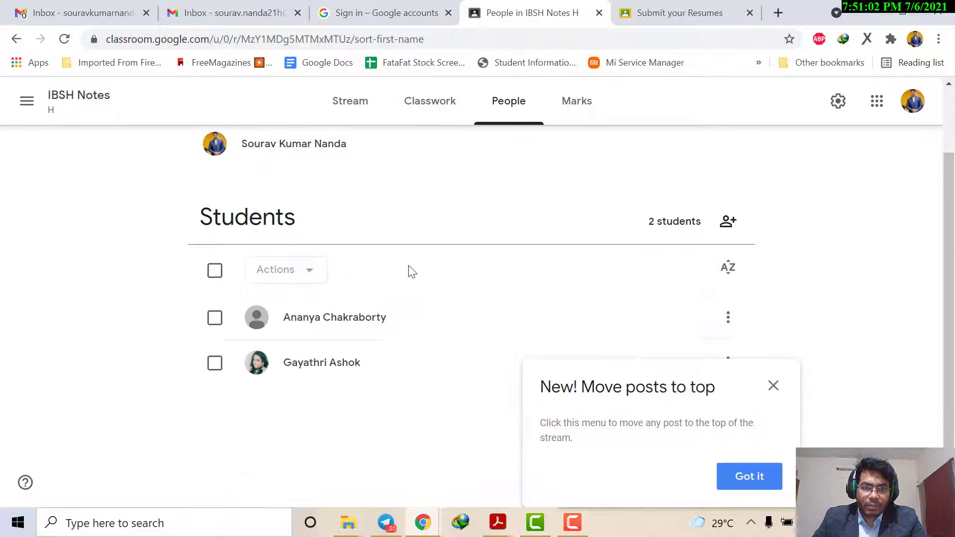
scroll(412, 271, "up", 2)
Step: Review the class marks and the options for the student's draft resume mark, and return to the People page
left_click(567, 100)
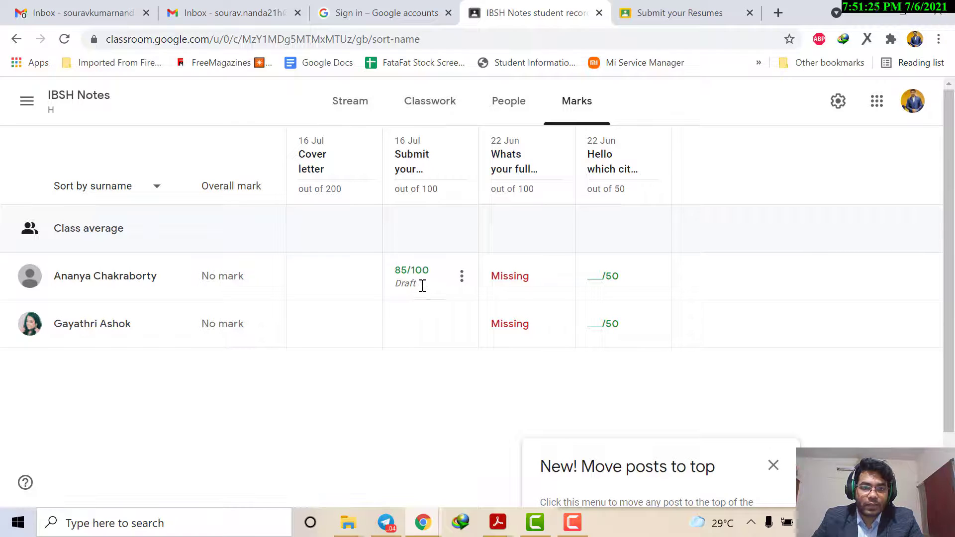
left_click(462, 277)
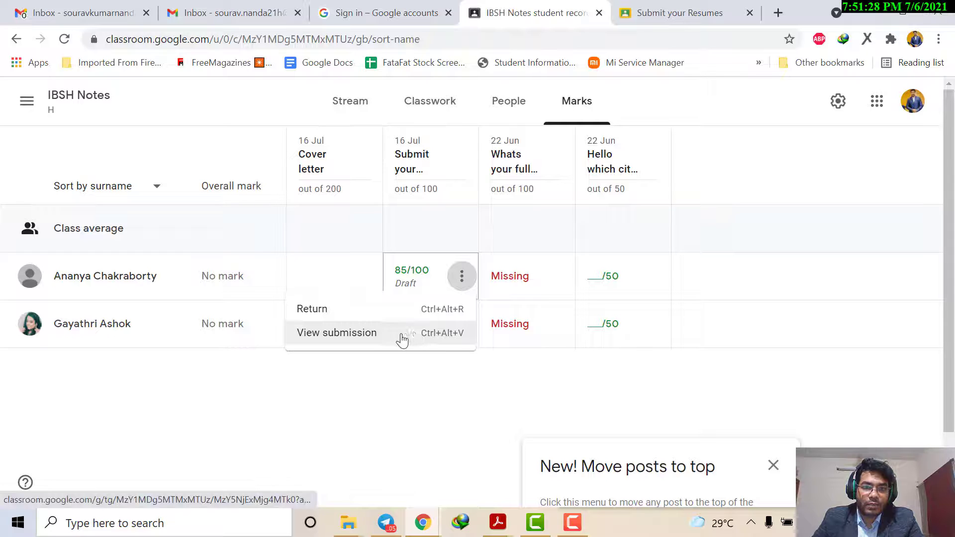
left_click(345, 380)
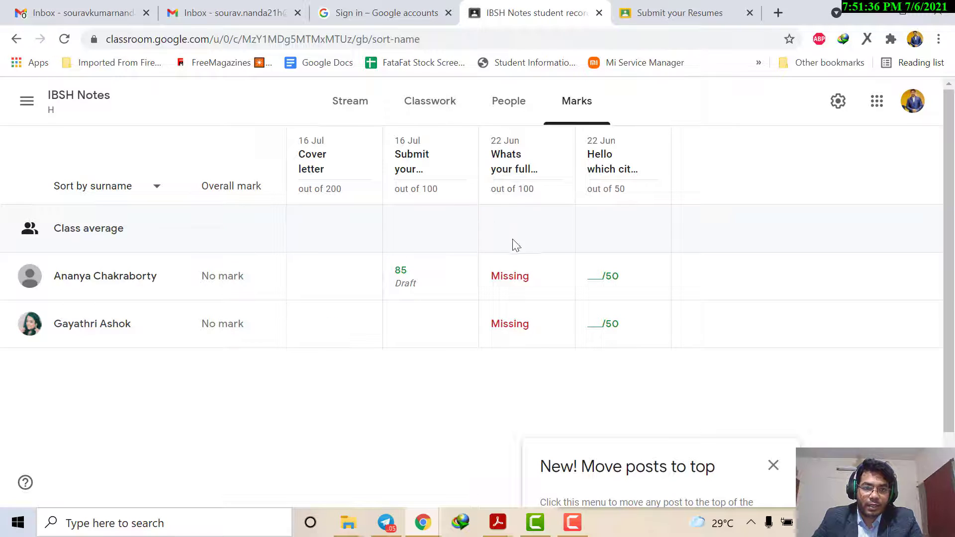
scroll(586, 287, "down", 2)
scroll(585, 287, "up", 2)
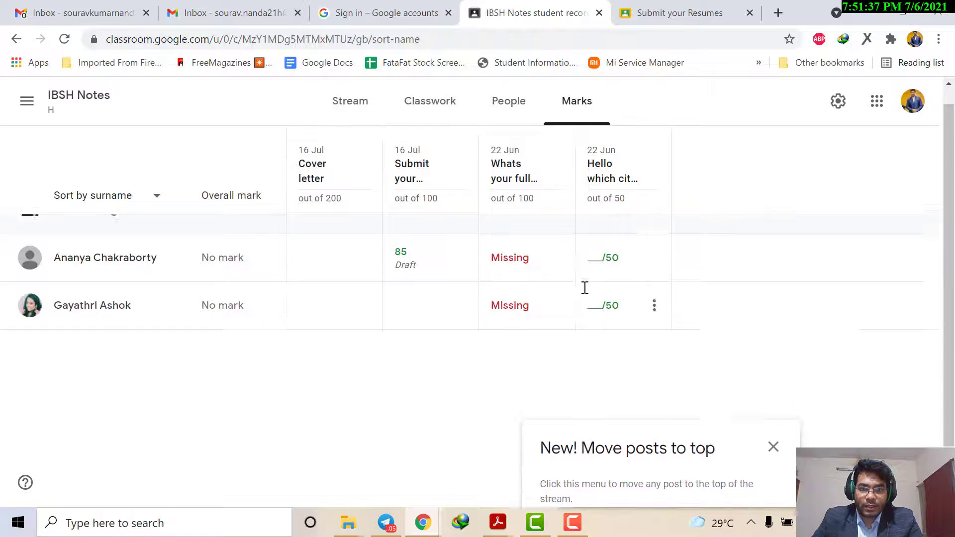
left_click(514, 111)
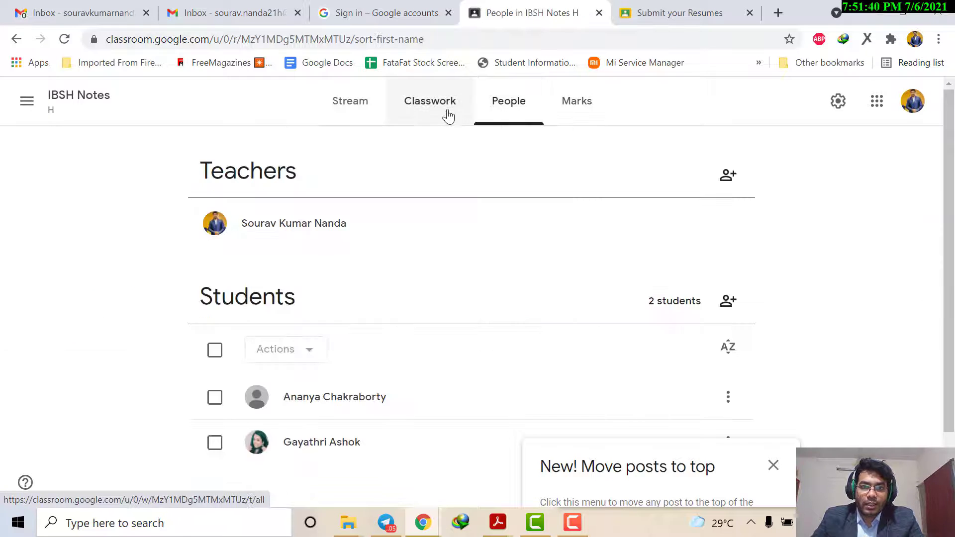
Step: Open the class's Google Calendar from the Classwork page and go back to the Classwork page while it loads
left_click(440, 114)
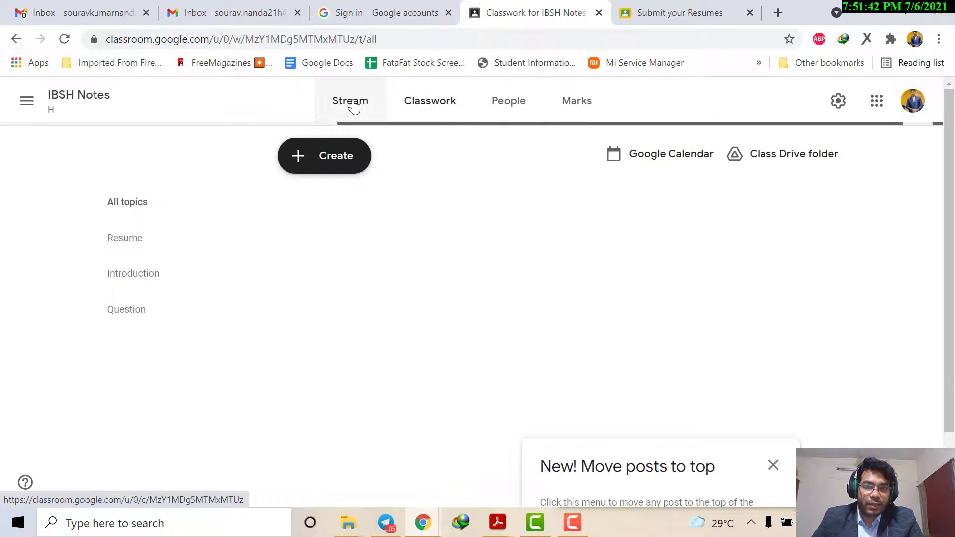
left_click(352, 105)
left_click(406, 103)
left_click(369, 103)
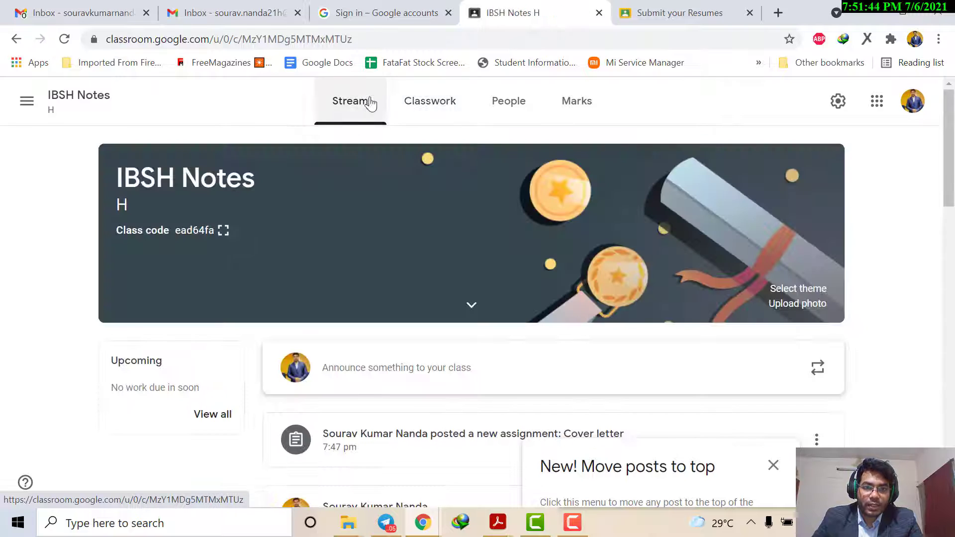
left_click(458, 93)
left_click(682, 165)
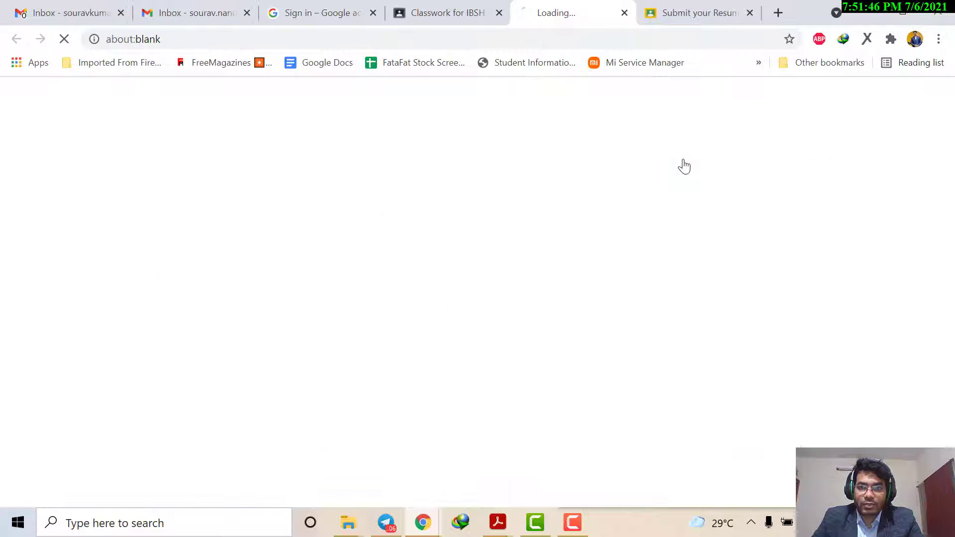
left_click(463, 8)
left_click(590, 11)
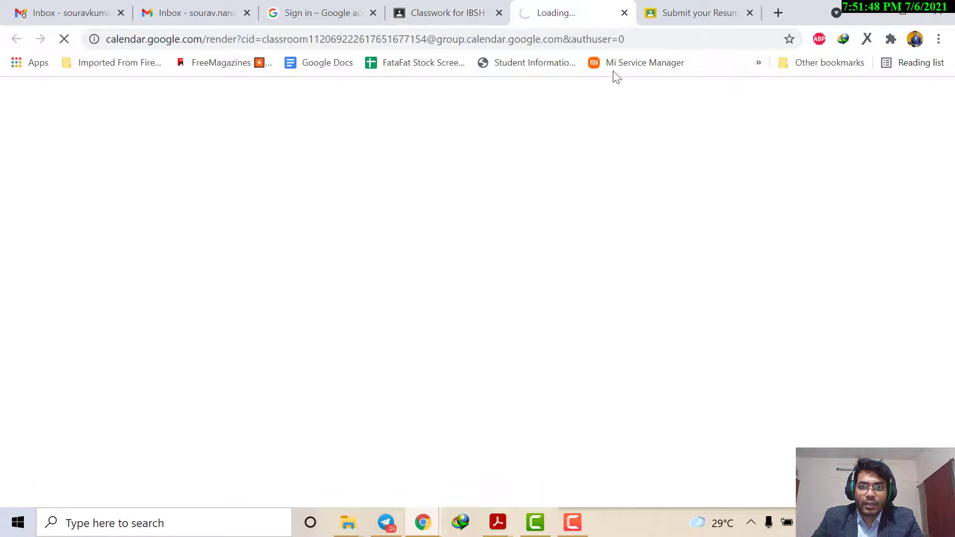
left_click(456, 7)
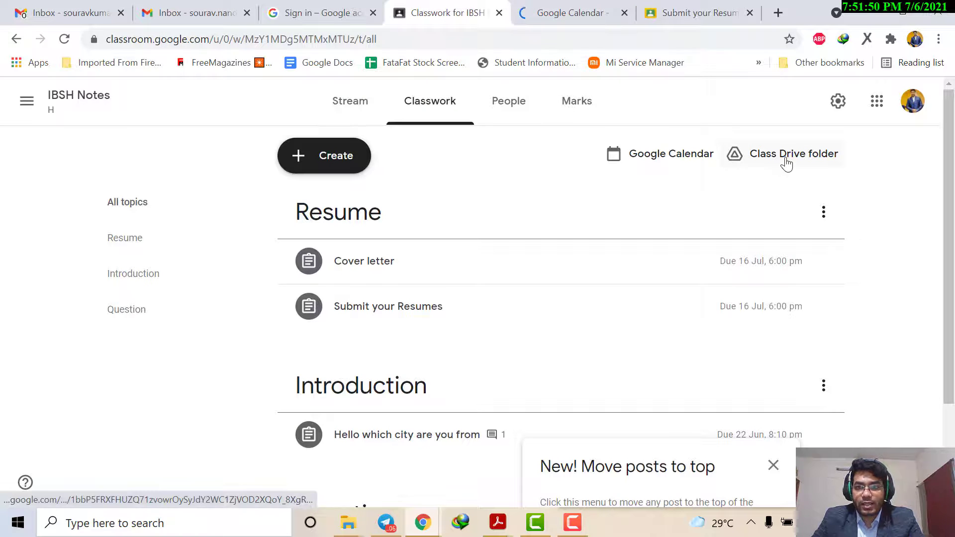
Step: Review the folders and files in the class Drive folder and close it
left_click(787, 165)
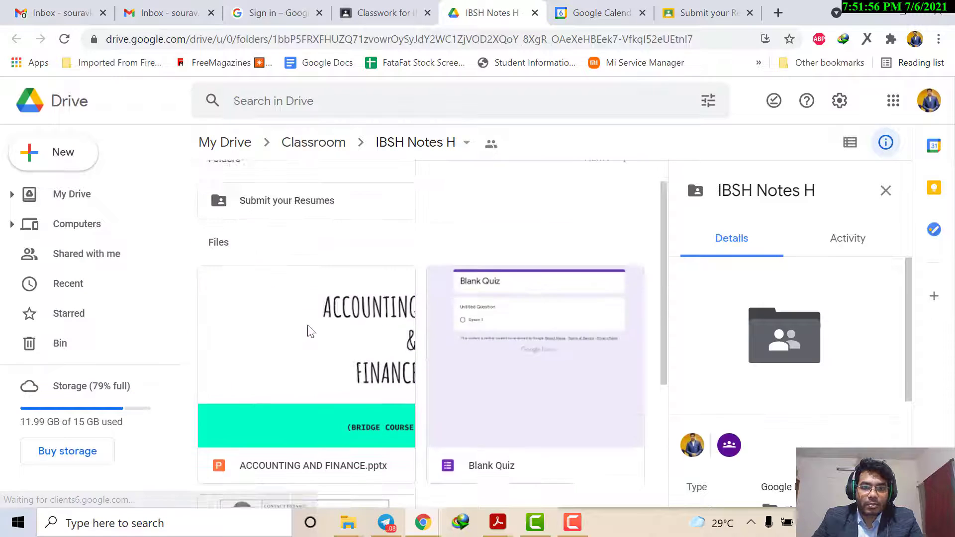
scroll(345, 362, "down", 3)
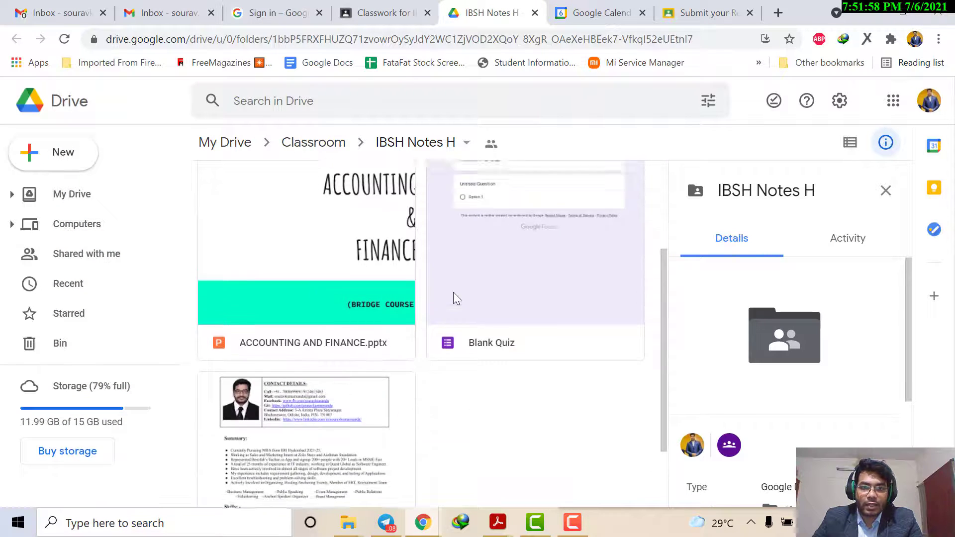
scroll(456, 298, "up", 3)
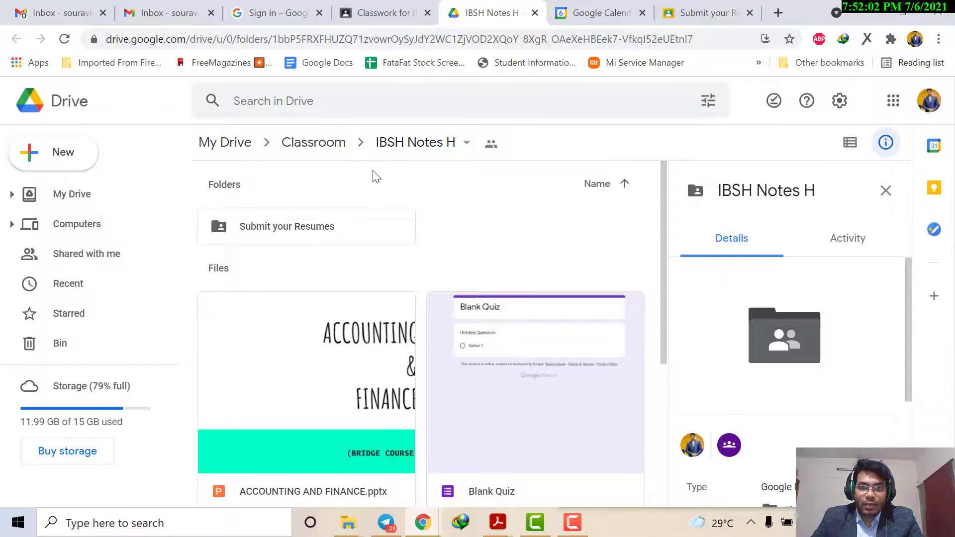
left_click(376, 11)
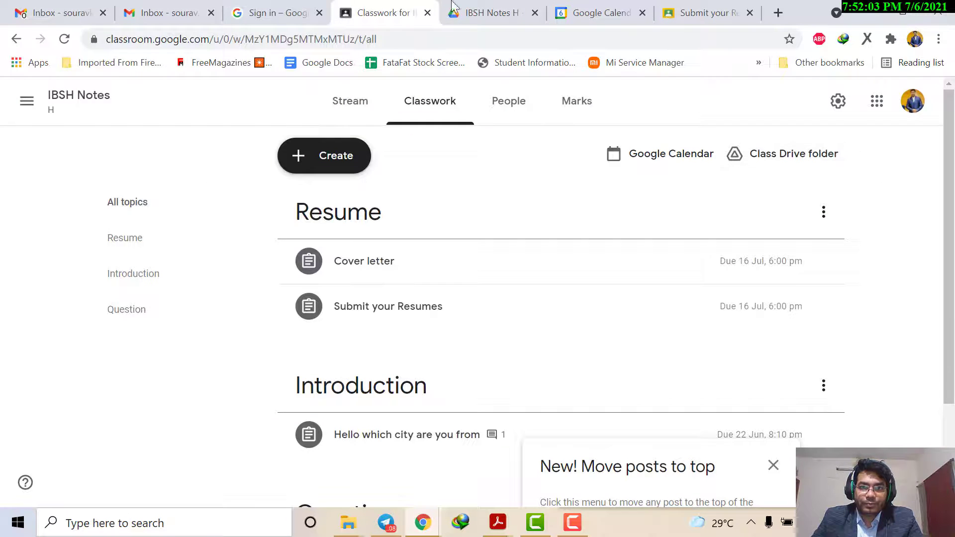
left_click(535, 13)
Step: View the class calendar, and close both the calendar and the student's handed-in resume
left_click(523, 11)
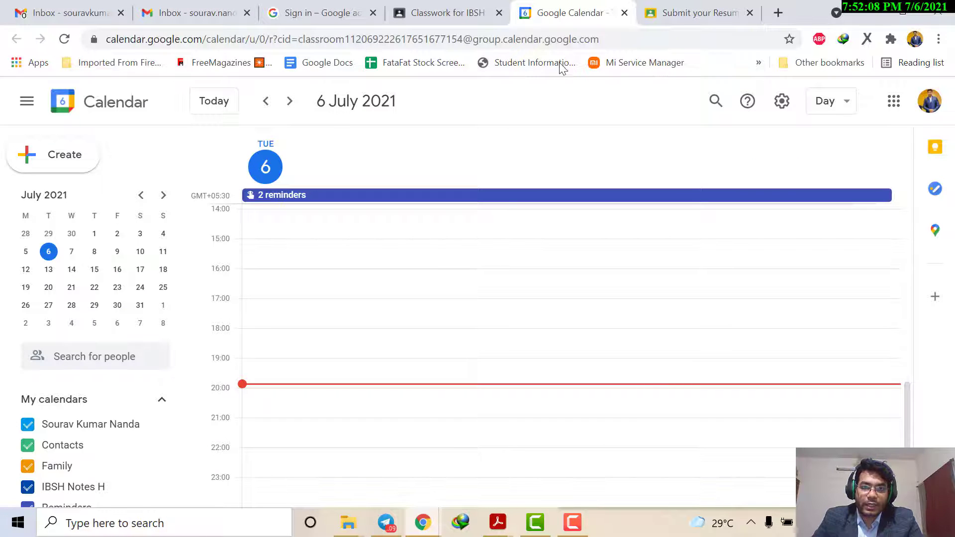
left_click(625, 13)
left_click(478, 12)
left_click(543, 11)
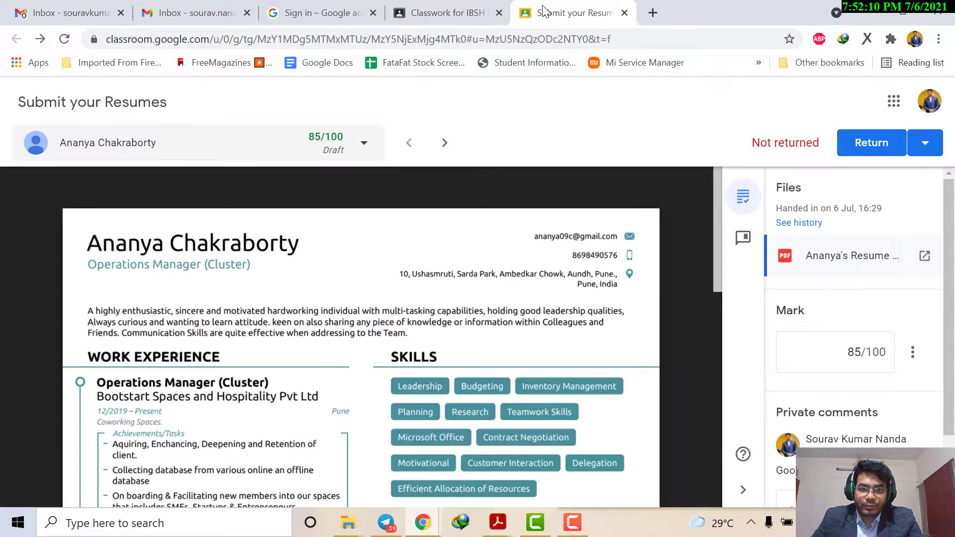
left_click(626, 13)
Step: Review the classwork posts under the Introduction, Question and Resume topics
scroll(701, 324, "down", 3)
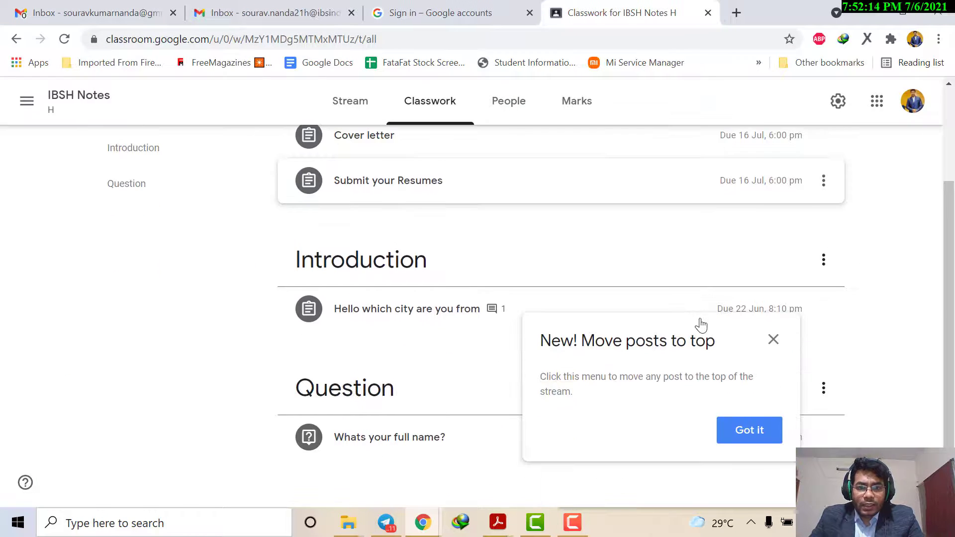
scroll(701, 324, "up", 3)
left_click(117, 286)
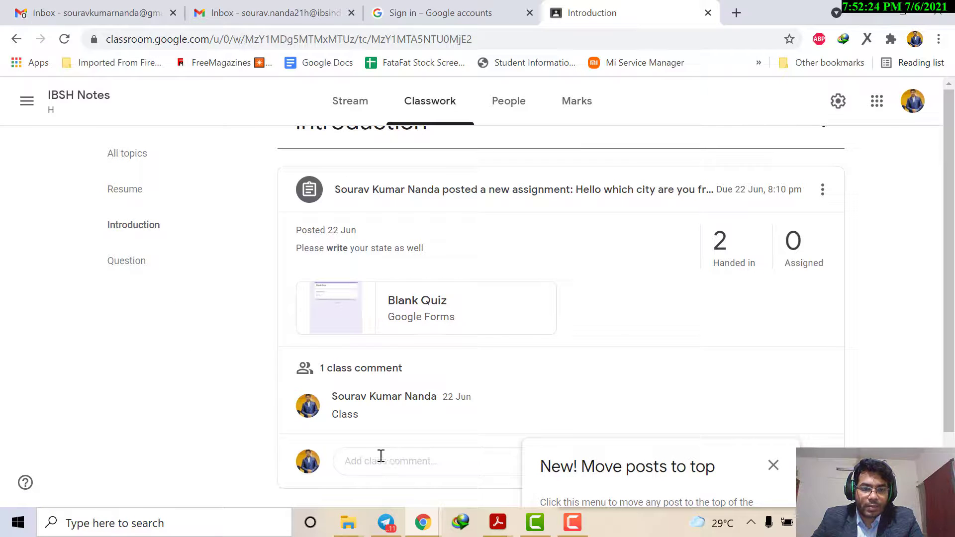
left_click(111, 263)
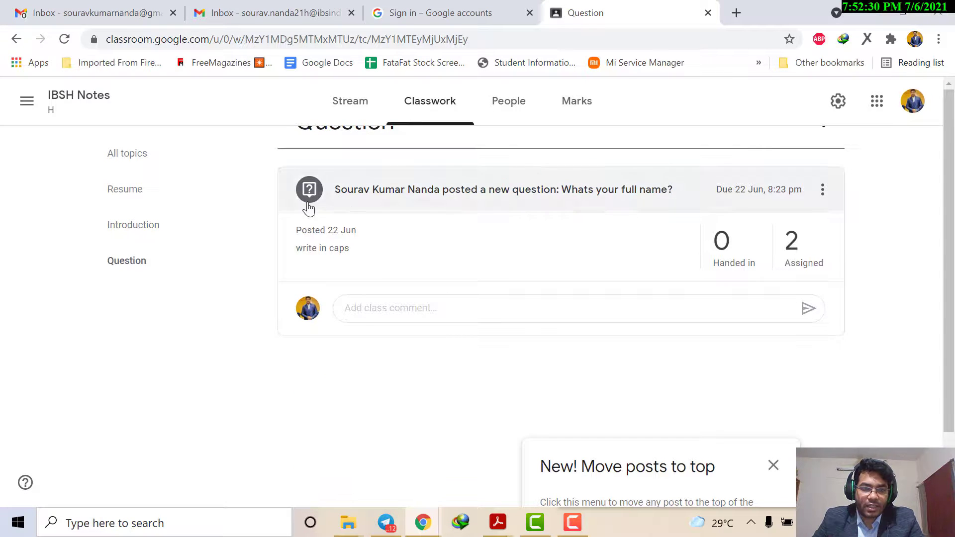
left_click(153, 196)
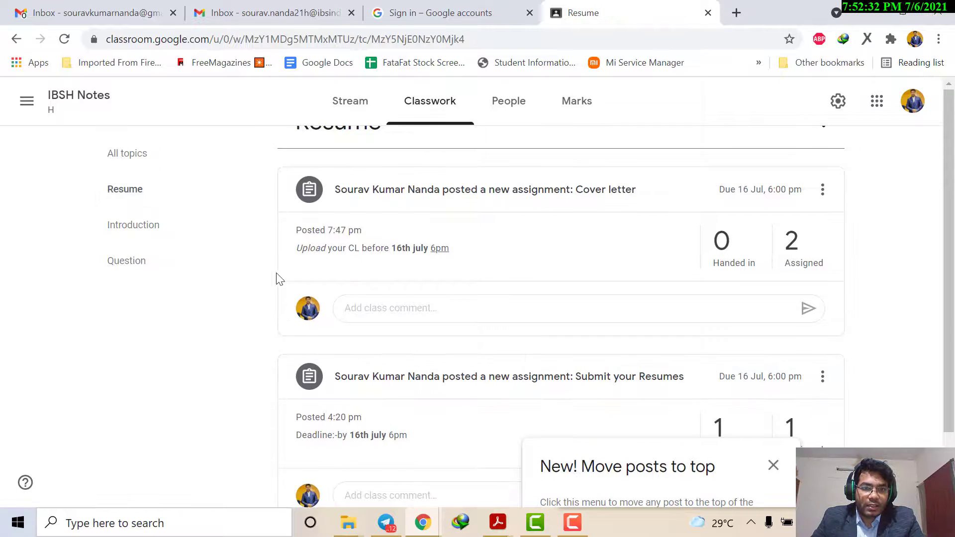
Step: Return to the class Stream and briefly check the account options
left_click(348, 115)
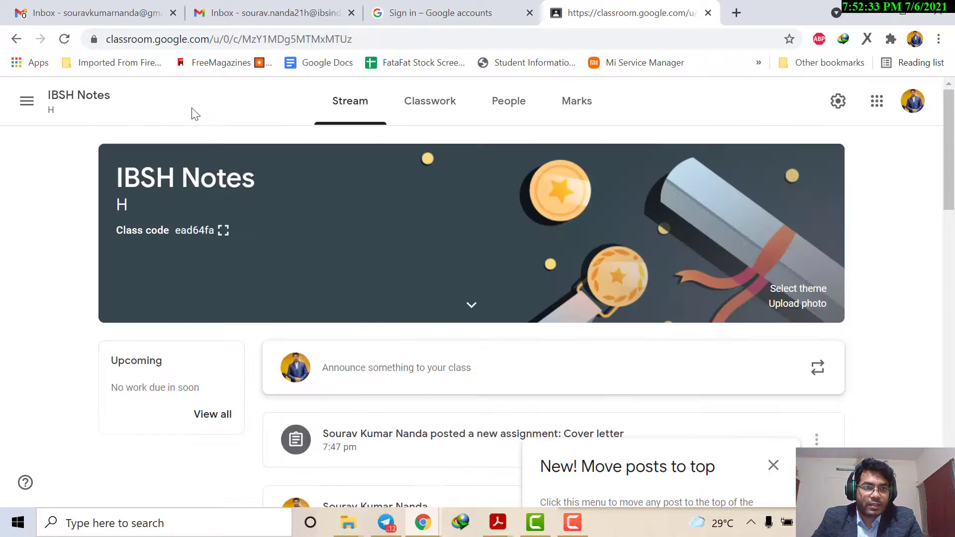
left_click(923, 105)
left_click(923, 105)
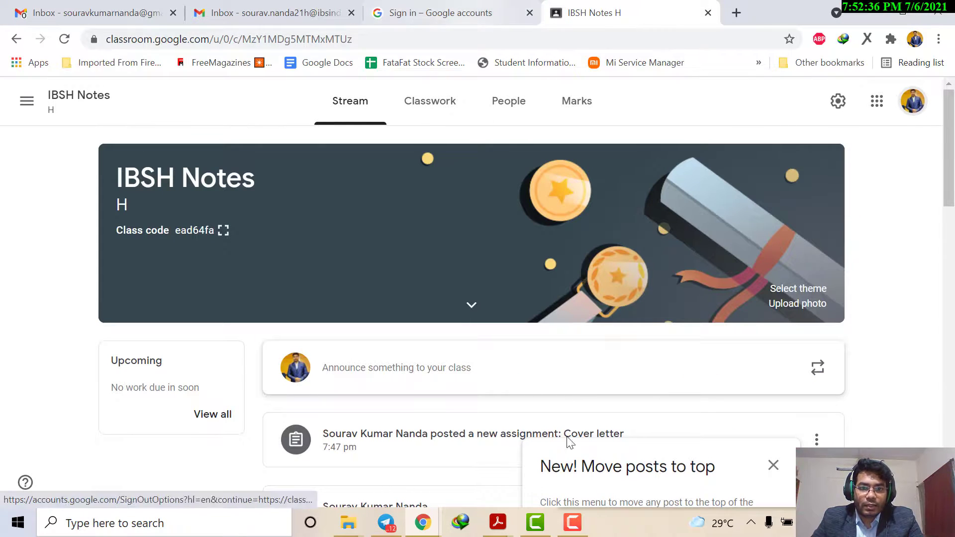